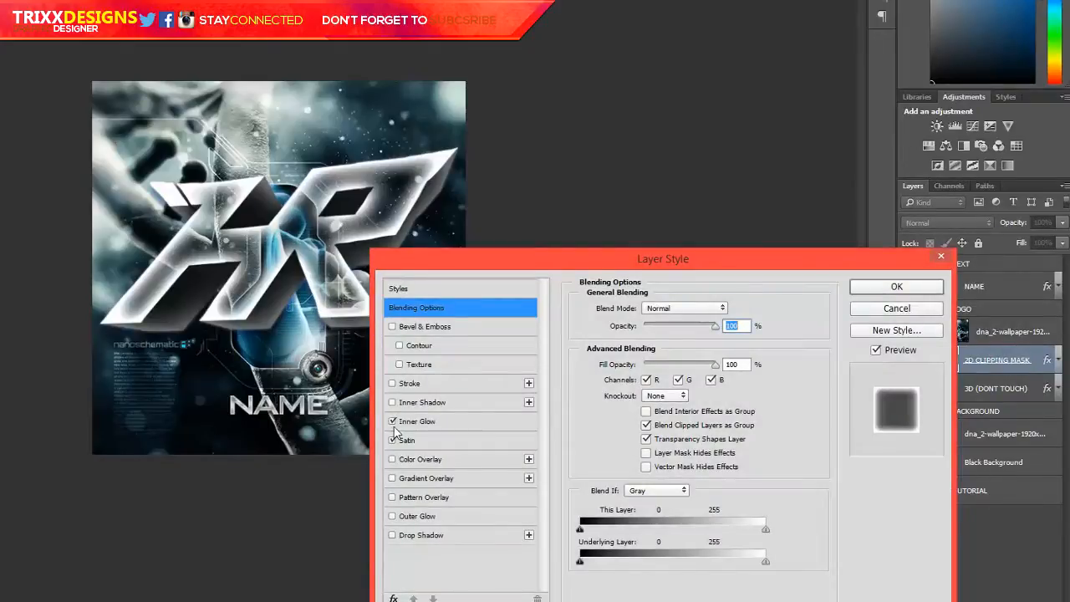
Set the Inner Glow opacity of the 2D CLIPPING MASK layer to 87%
click(392, 423)
drag(539, 262, 551, 170)
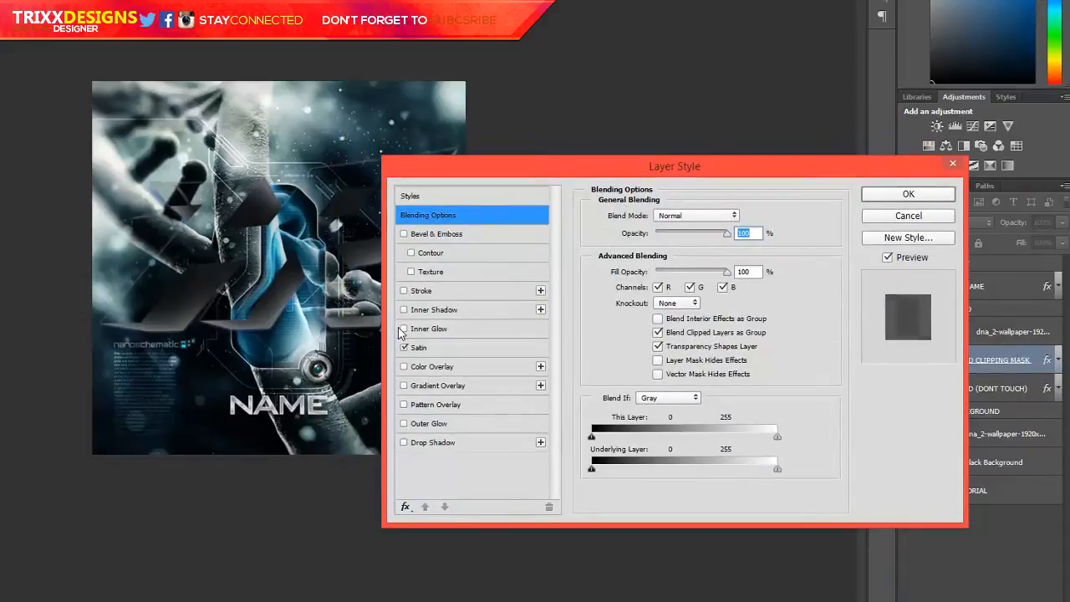
click(404, 328)
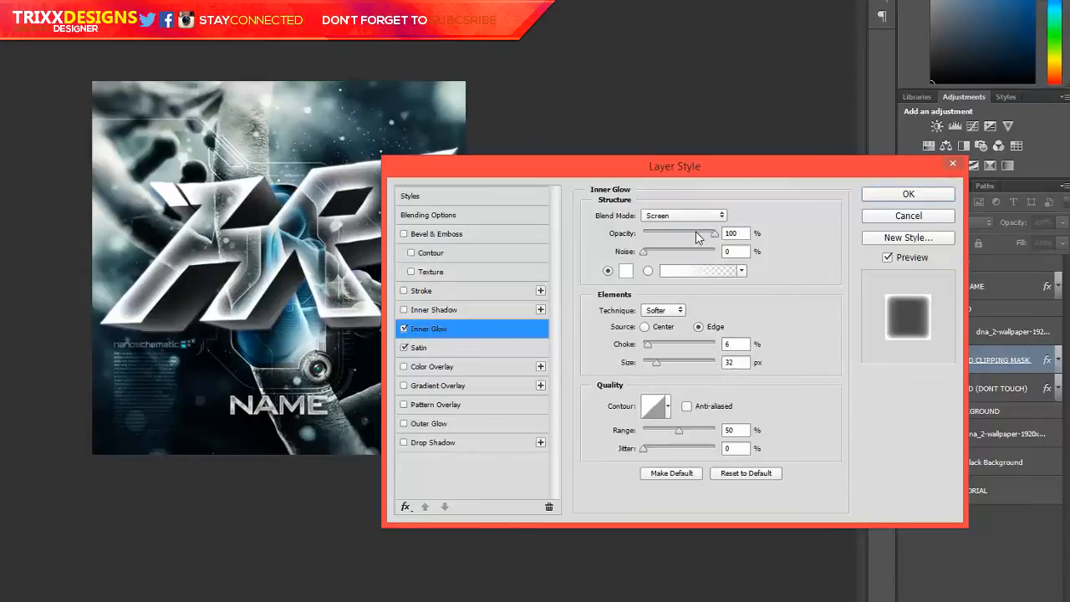
drag(696, 233, 706, 234)
click(652, 365)
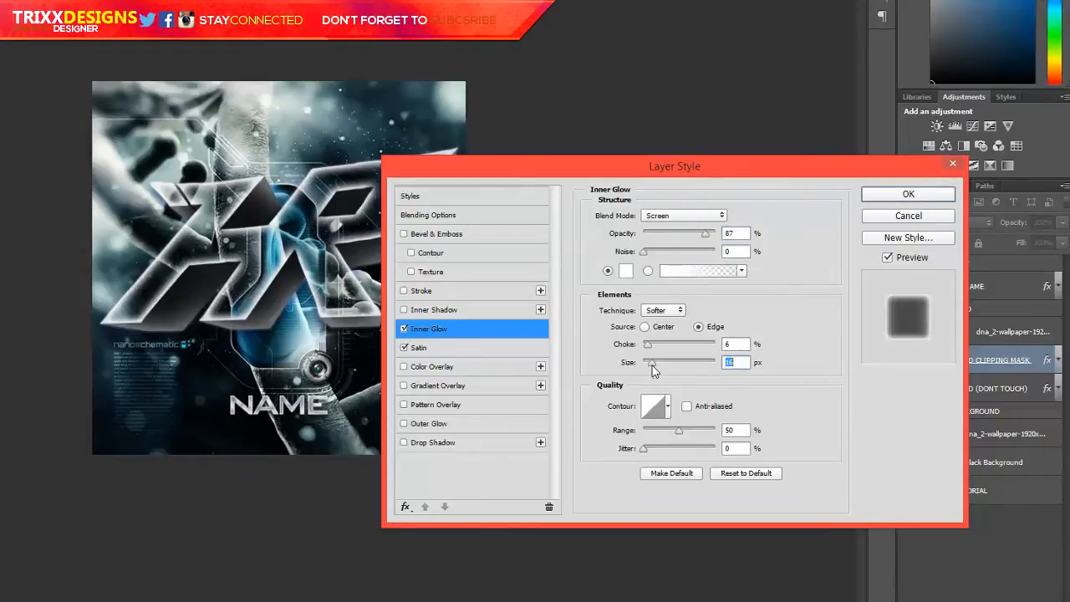
Try Overlay and Normal as the inner glow's blend mode and set it back to Screen
click(677, 215)
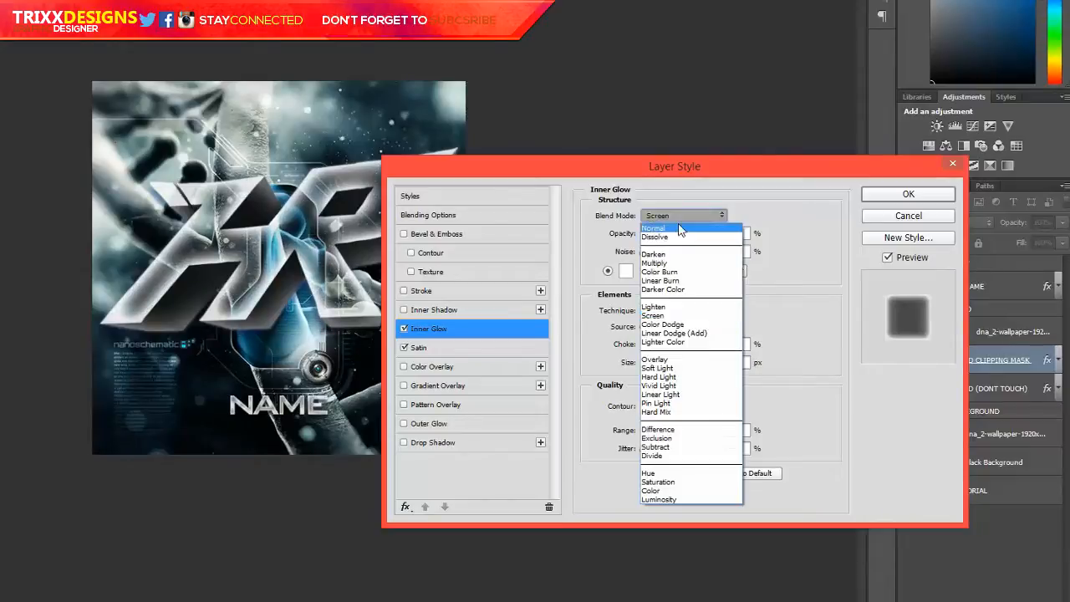
click(657, 359)
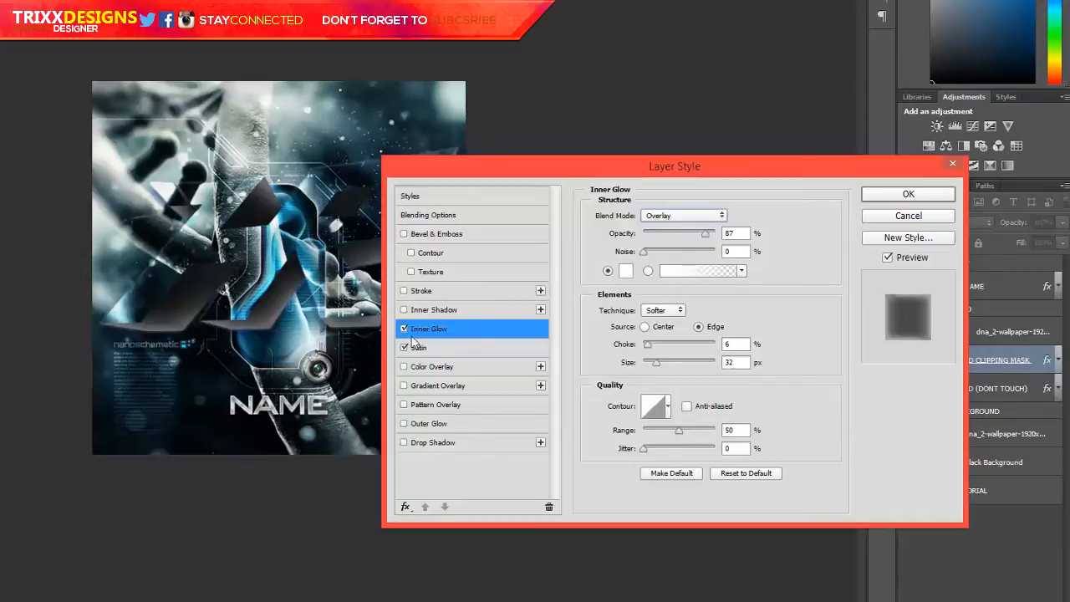
click(705, 221)
click(695, 222)
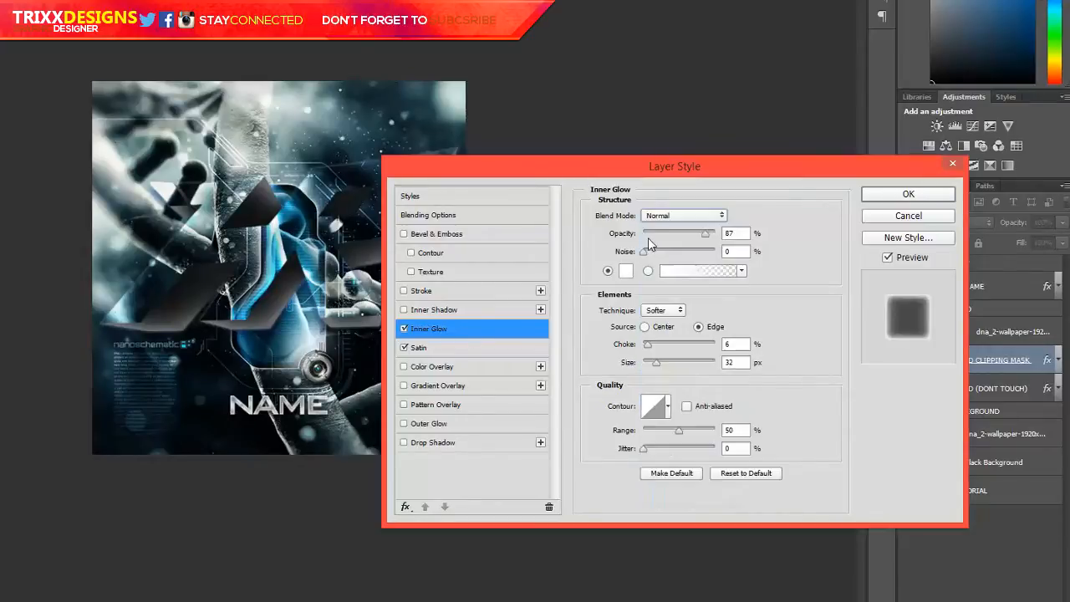
click(628, 272)
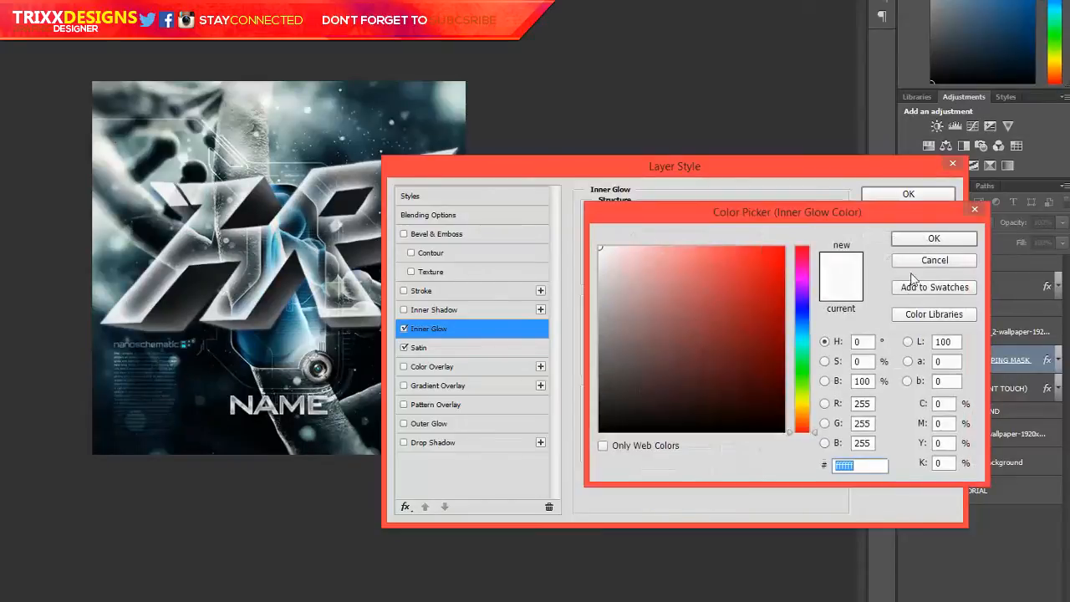
click(899, 260)
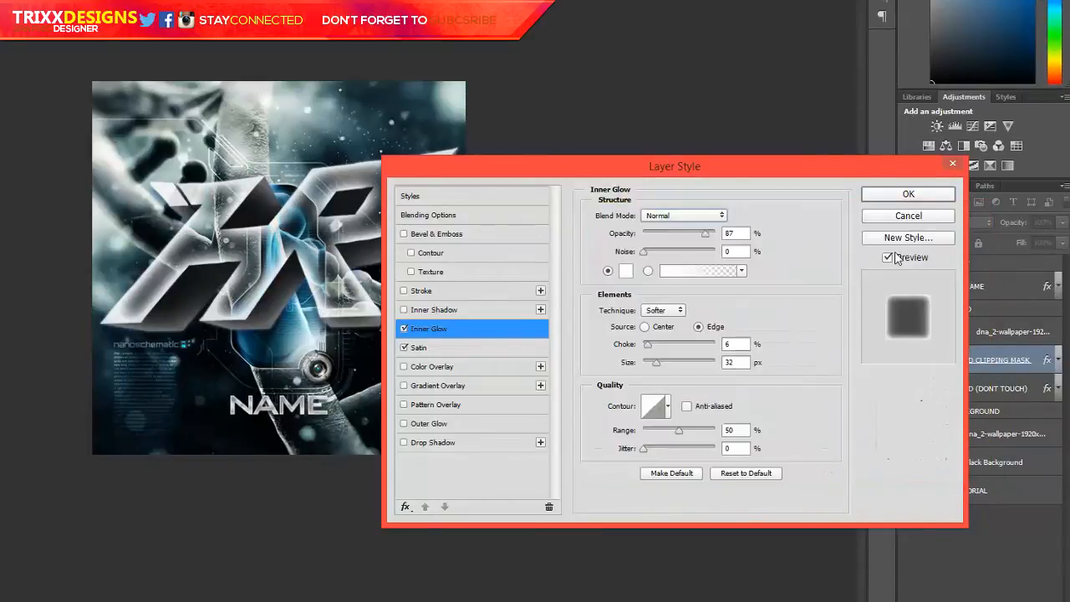
click(717, 214)
click(669, 313)
Set the inner glow colour to bright blue 00bef4, starting from a colour sampled in the artwork, and apply the layer style
click(628, 275)
click(273, 338)
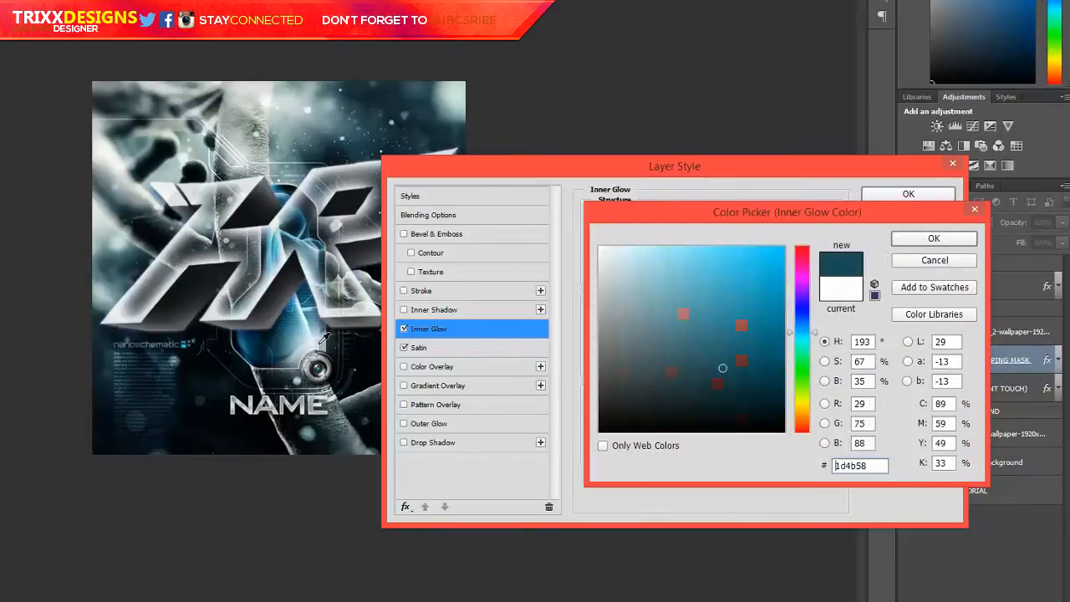
drag(734, 334, 835, 255)
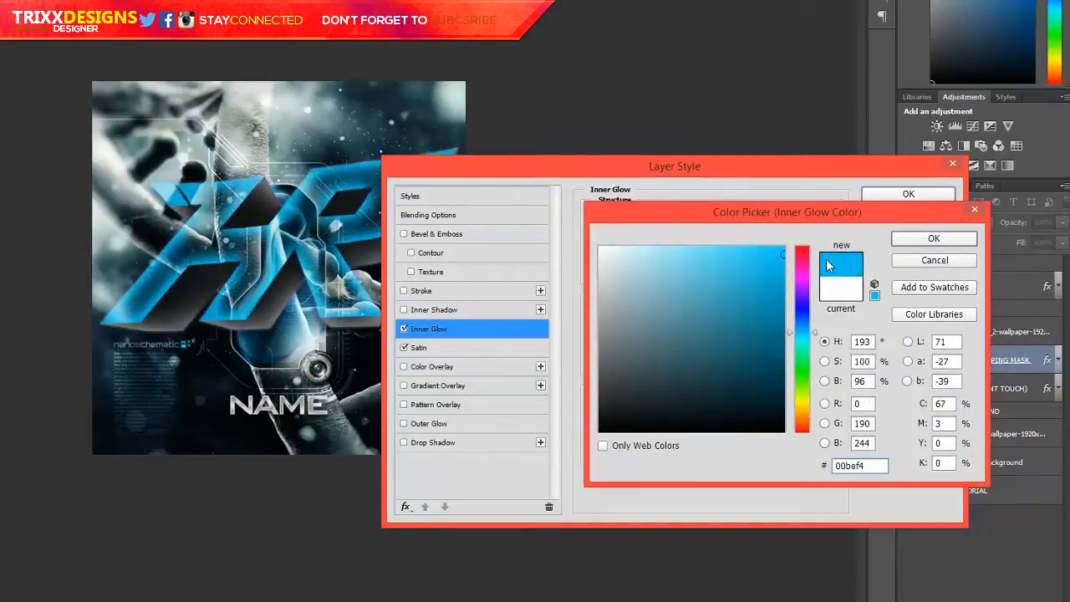
key(Return)
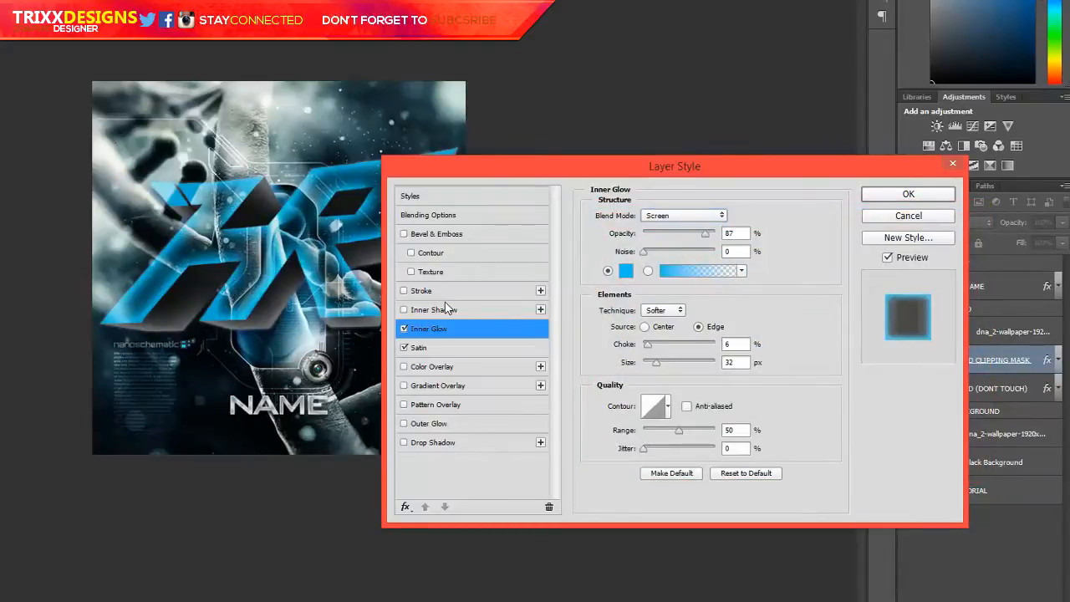
key(Return)
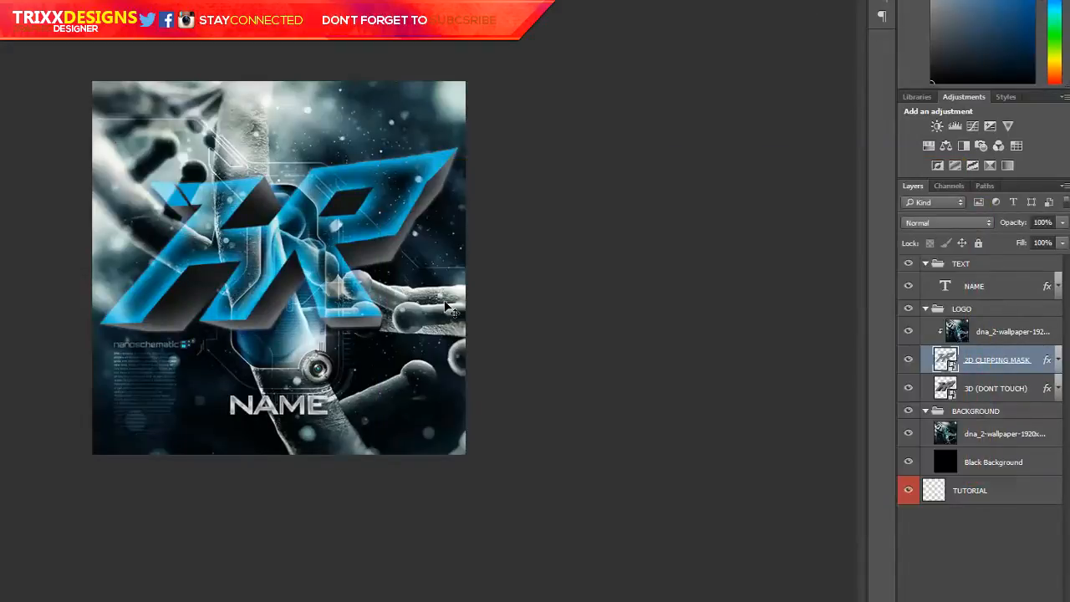
Add a white 2 px stroke positioned outside to the 2D CLIPPING MASK layer
double_click(1046, 365)
click(422, 291)
click(663, 237)
click(656, 254)
click(655, 238)
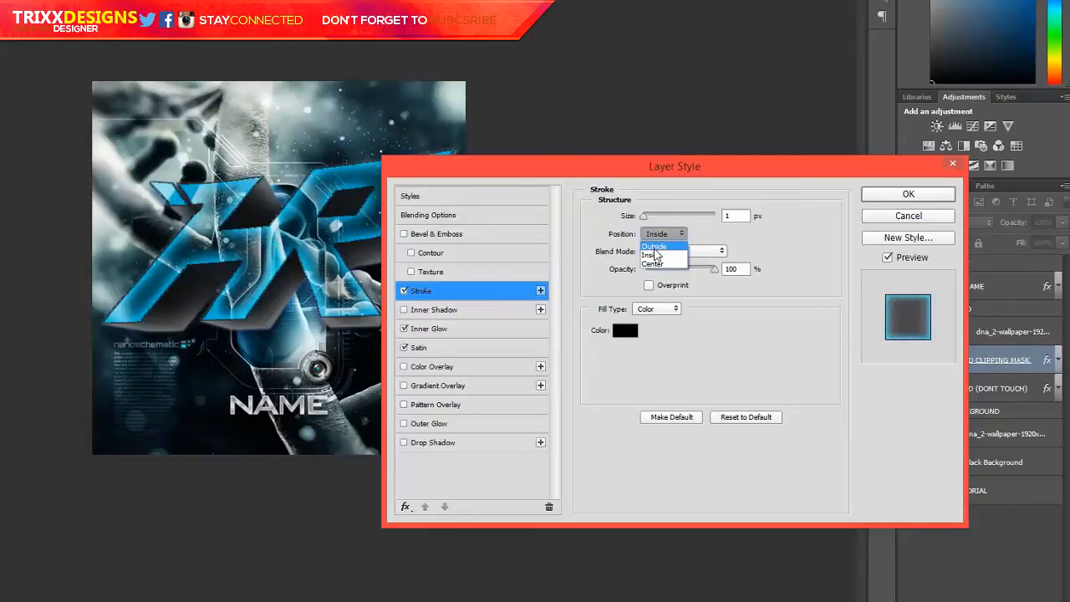
click(654, 248)
click(616, 333)
click(601, 247)
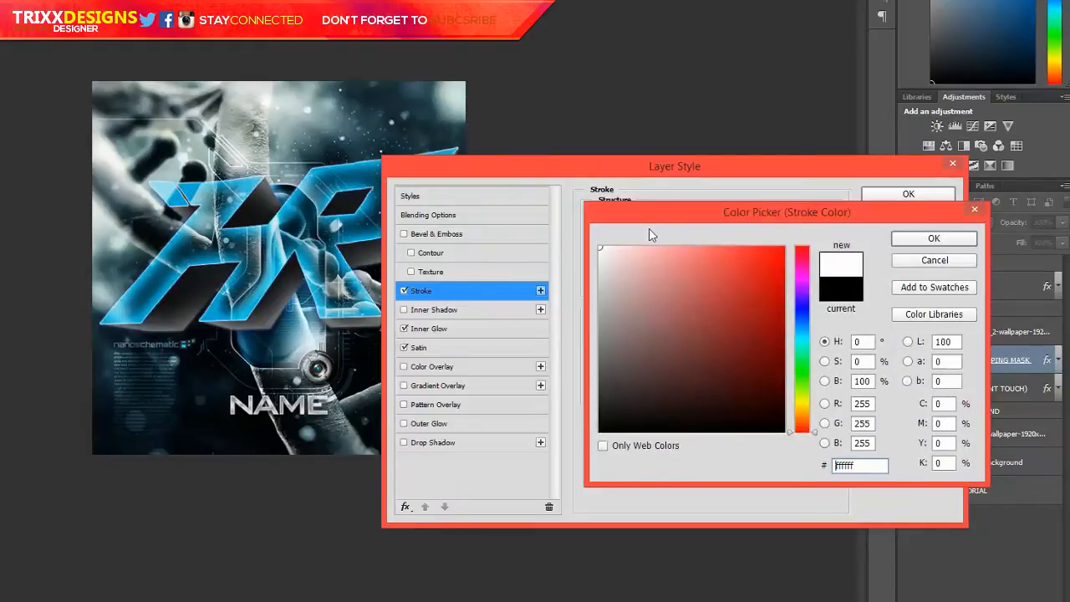
key(Return)
text(2)
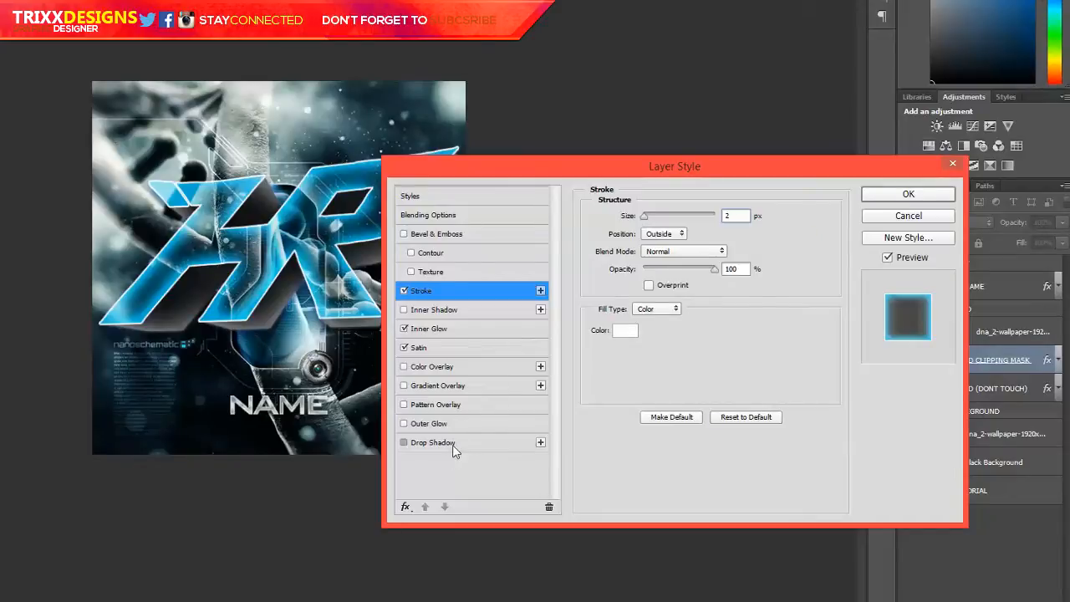
Add a drop shadow with 94% opacity and 13 px size to the 2D CLIPPING MASK layer and apply the style
click(452, 444)
click(709, 234)
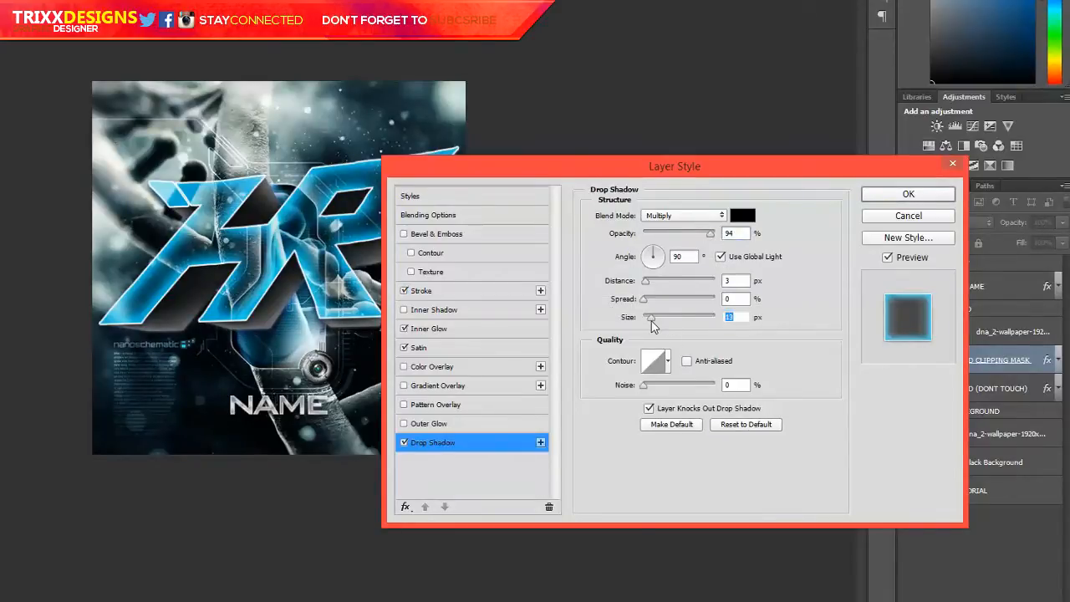
key(Return)
Duplicate the background wallpaper directly above the 3D (DONT TOUCH) layer and clip it to that layer at 45% opacity
click(1015, 441)
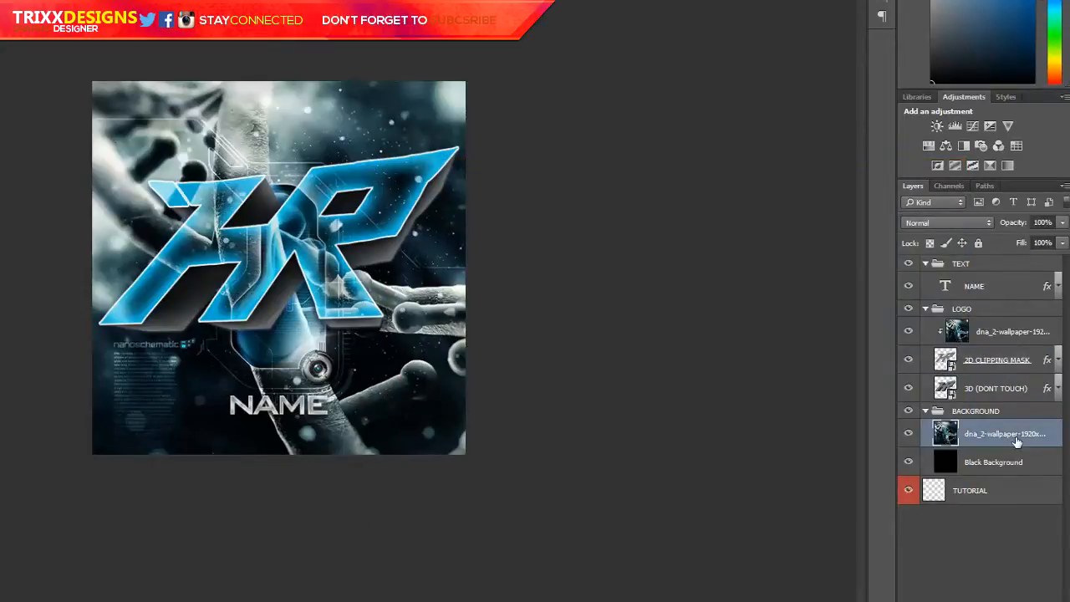
drag(1028, 438, 1008, 384)
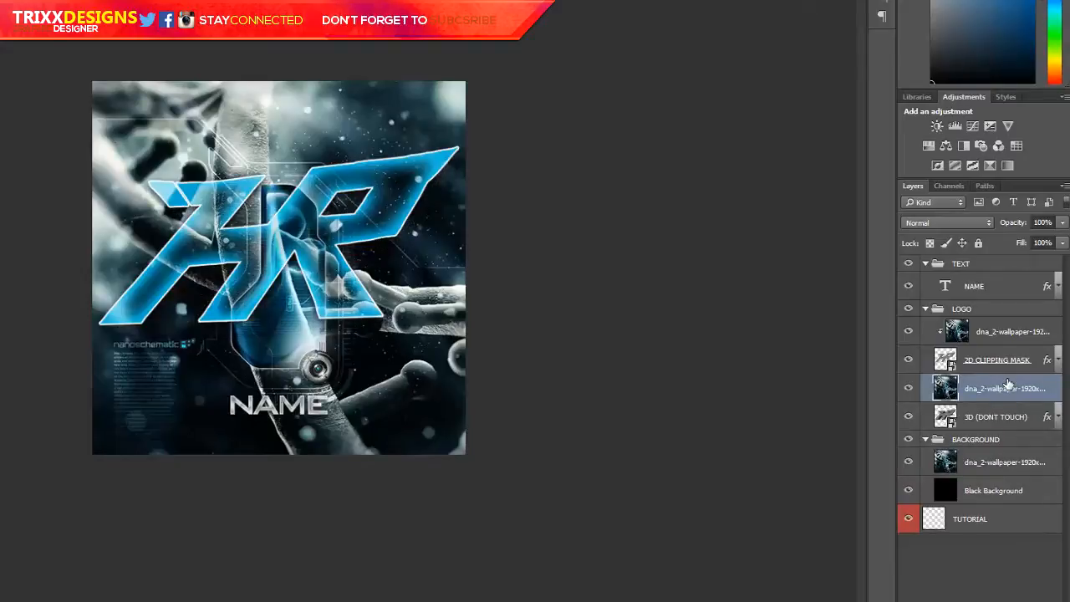
key(ctrl+alt+g)
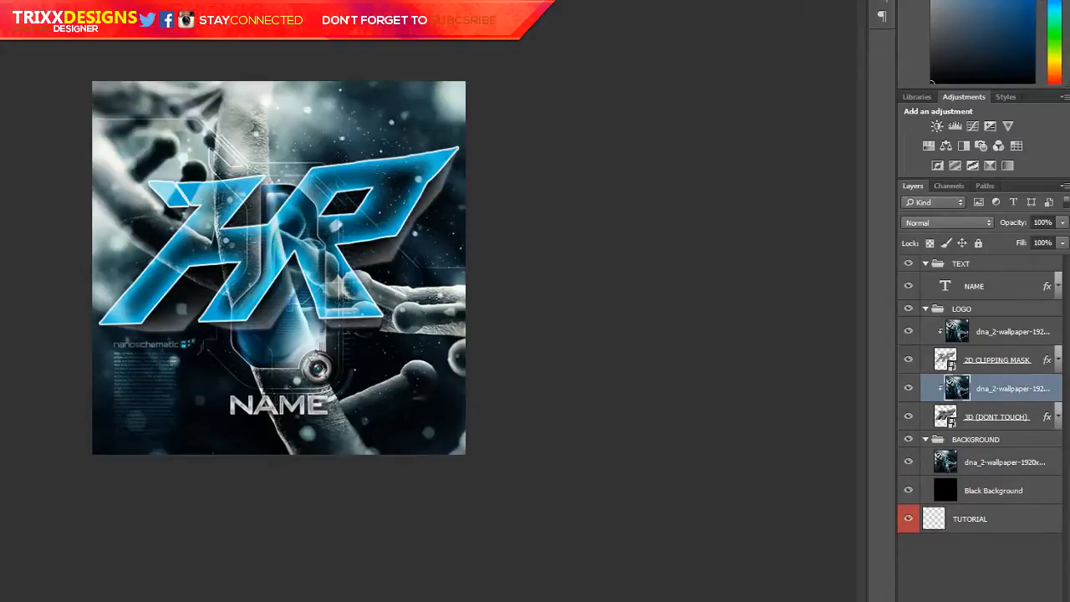
click(1062, 222)
drag(1029, 240, 1021, 242)
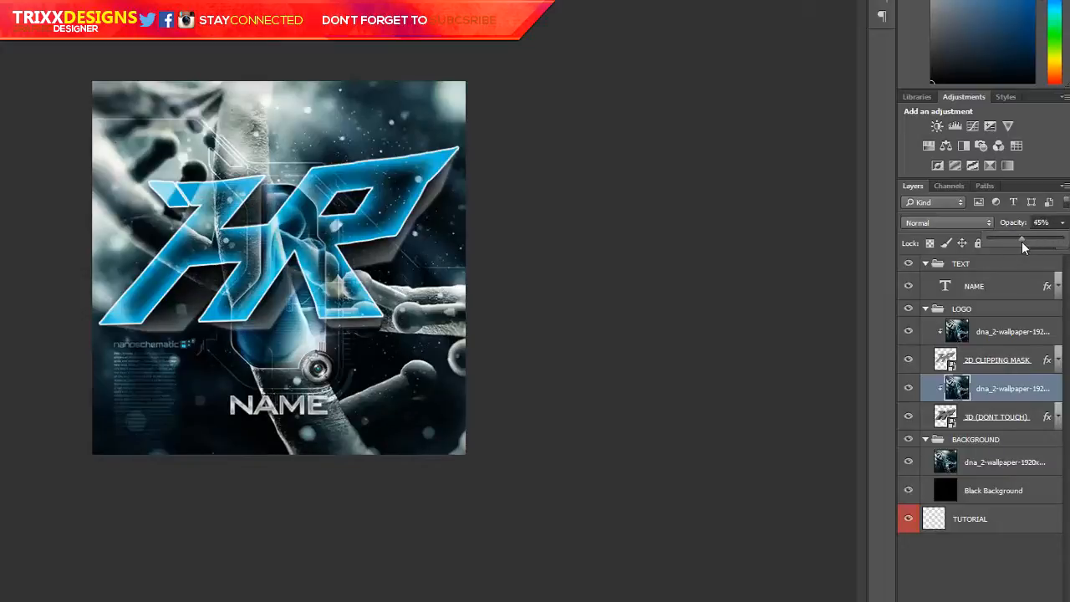
Change the Inner Glow colour of the 3D (DONT TOUCH) layer to blue 00c2ed and apply the style
click(1051, 416)
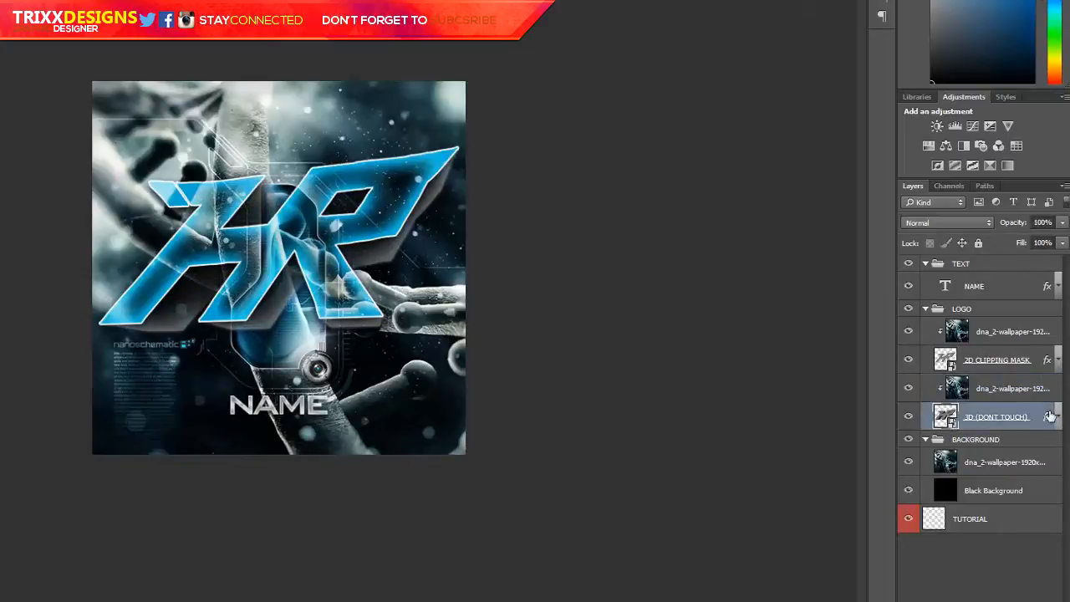
double_click(1050, 416)
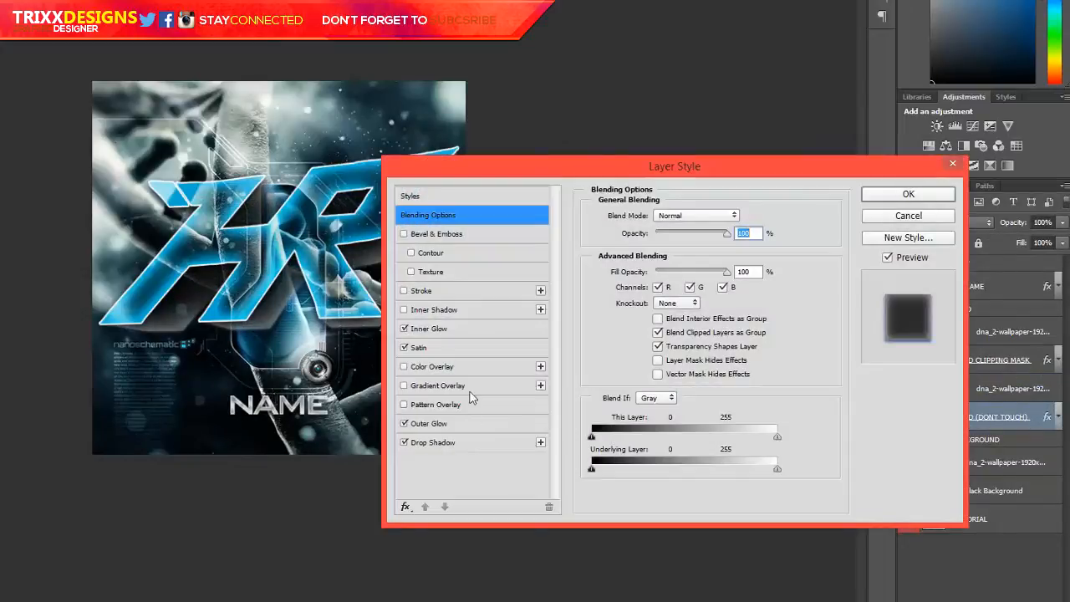
click(436, 330)
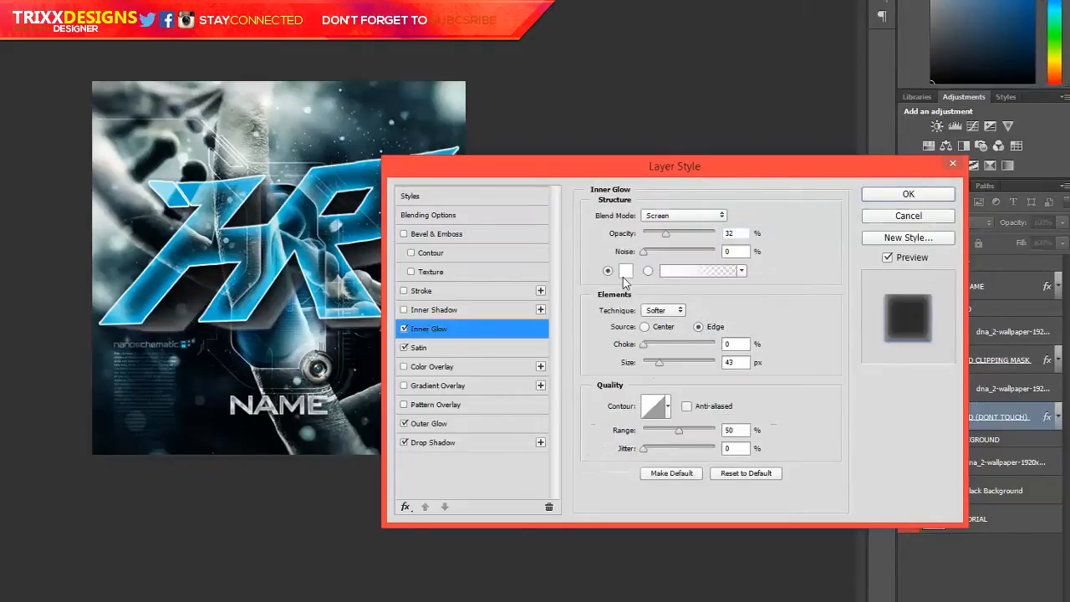
click(625, 284)
click(314, 293)
drag(770, 281, 786, 259)
key(Return)
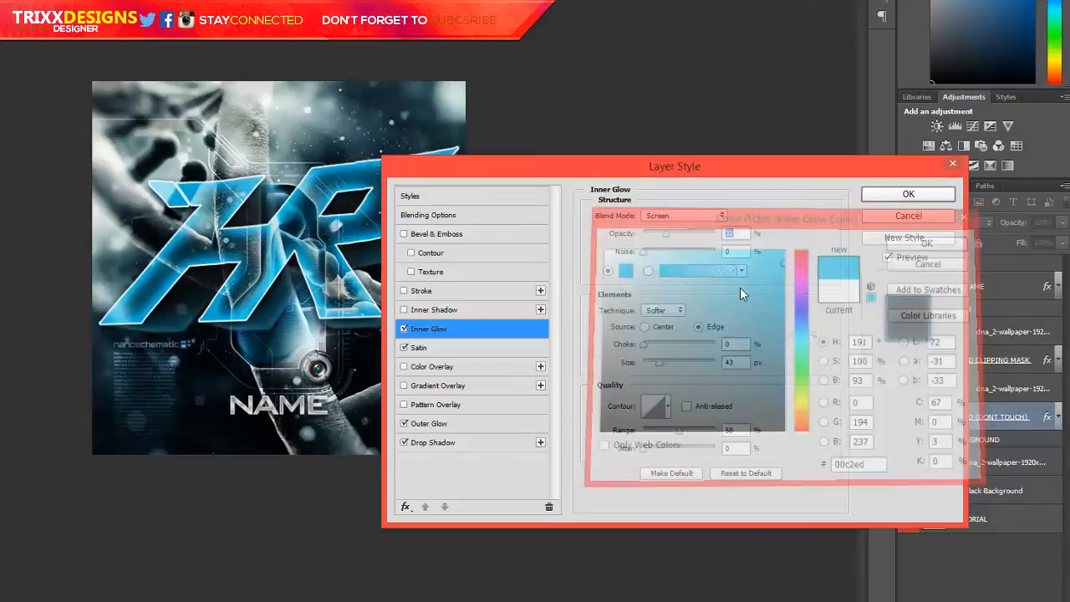
key(Return)
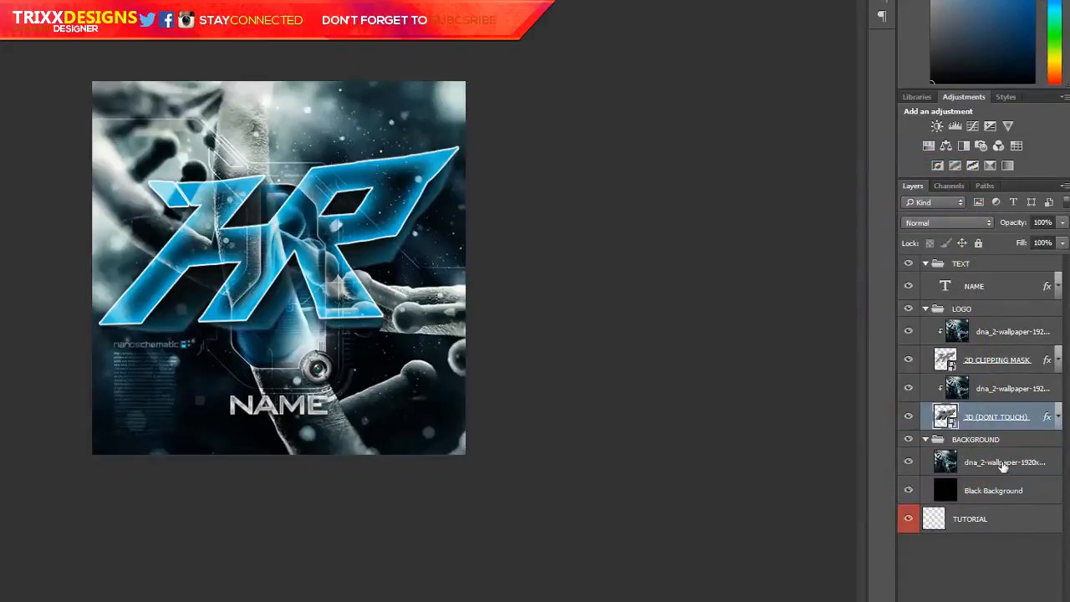
Lower the opacity of the wallpaper layer in the BACKGROUND group to 30%
click(1003, 465)
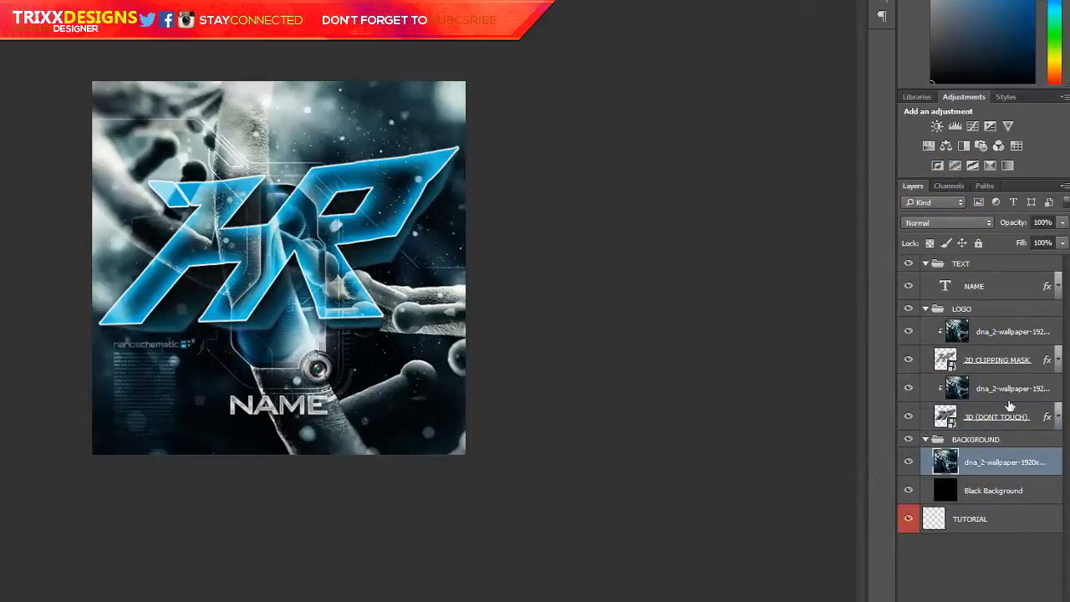
click(1061, 222)
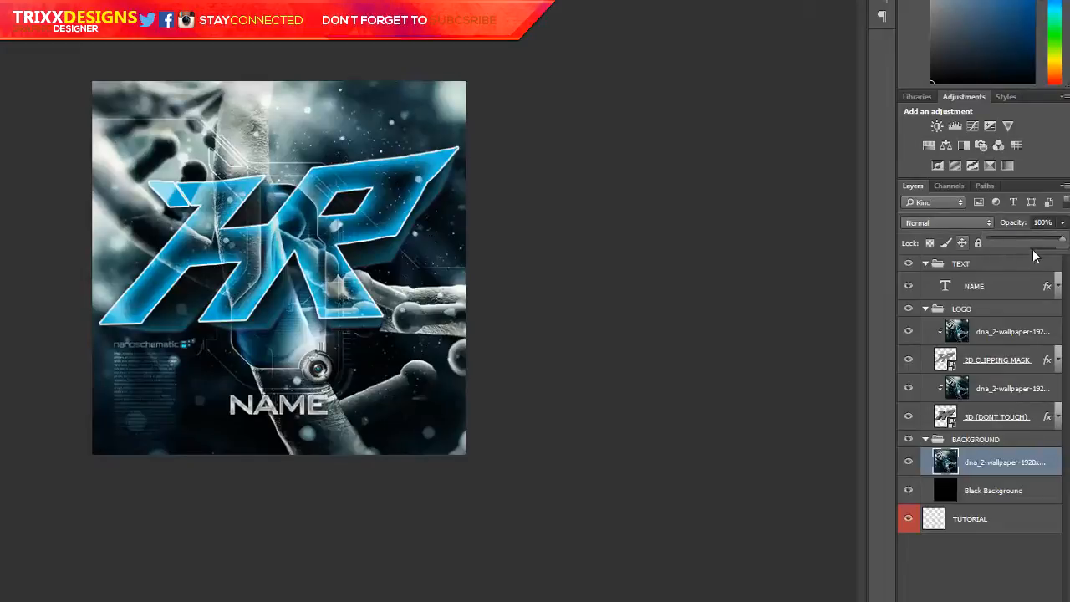
click(907, 463)
click(908, 464)
click(908, 464)
click(907, 462)
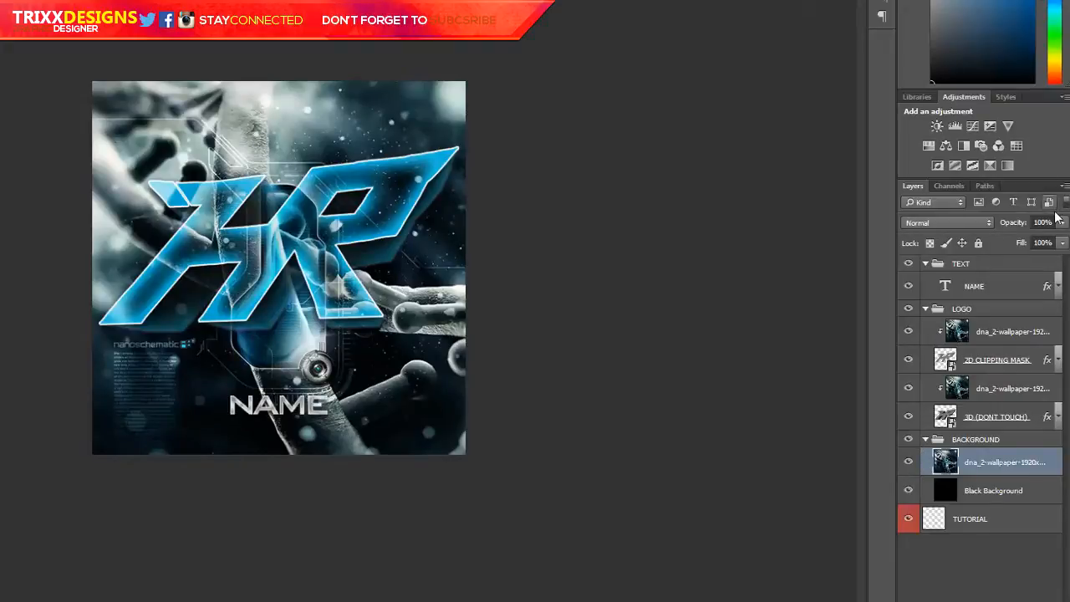
click(1062, 242)
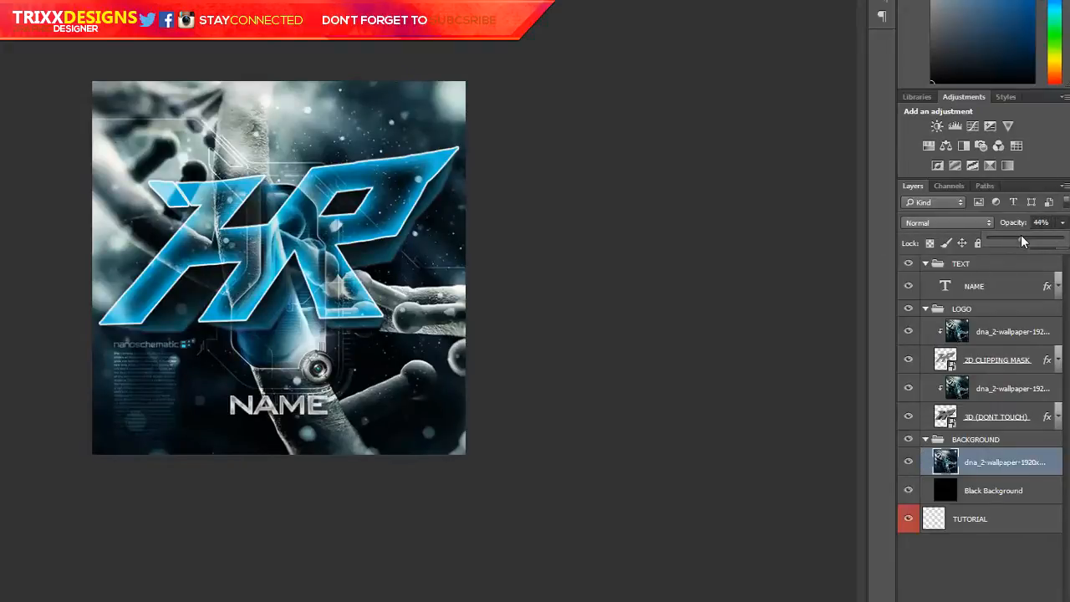
drag(1013, 237, 1010, 238)
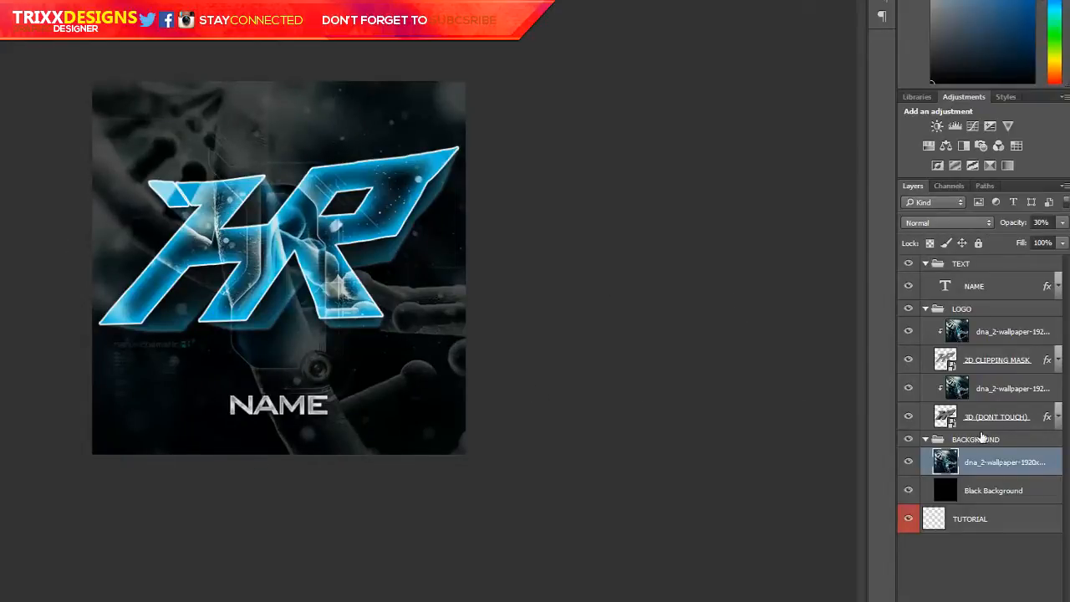
Replace the placeholder text of the NAME layer with TRIXX
click(974, 489)
click(967, 309)
click(969, 286)
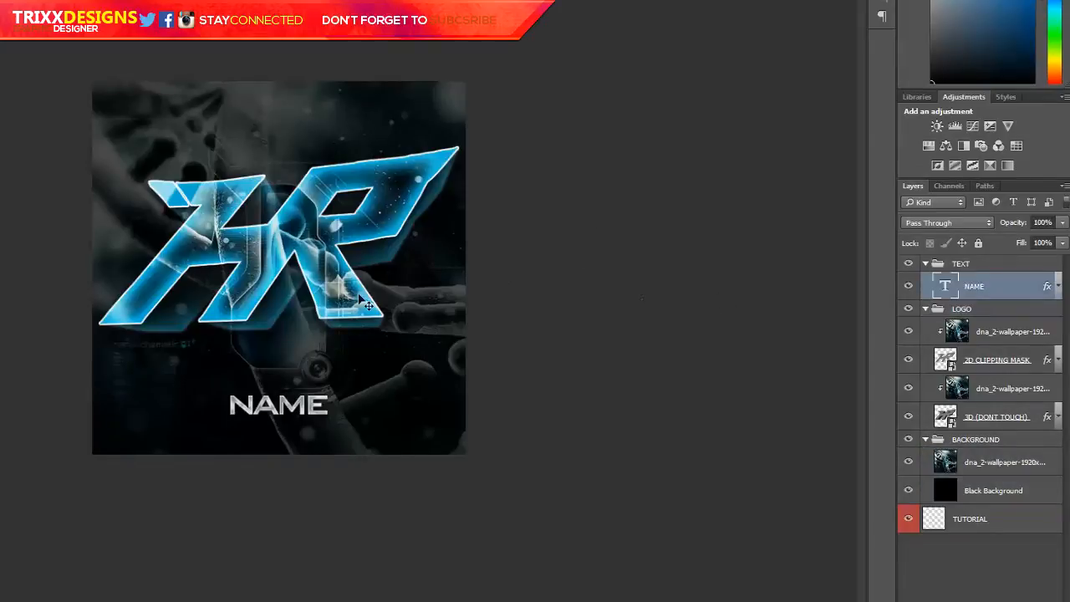
click(289, 403)
key(ctrl+a)
key(BackSpace)
text(TRIXX)
Set the font of the whole TRIXX text to Jersey Sharp and its tracking to 20
key(ctrl+a)
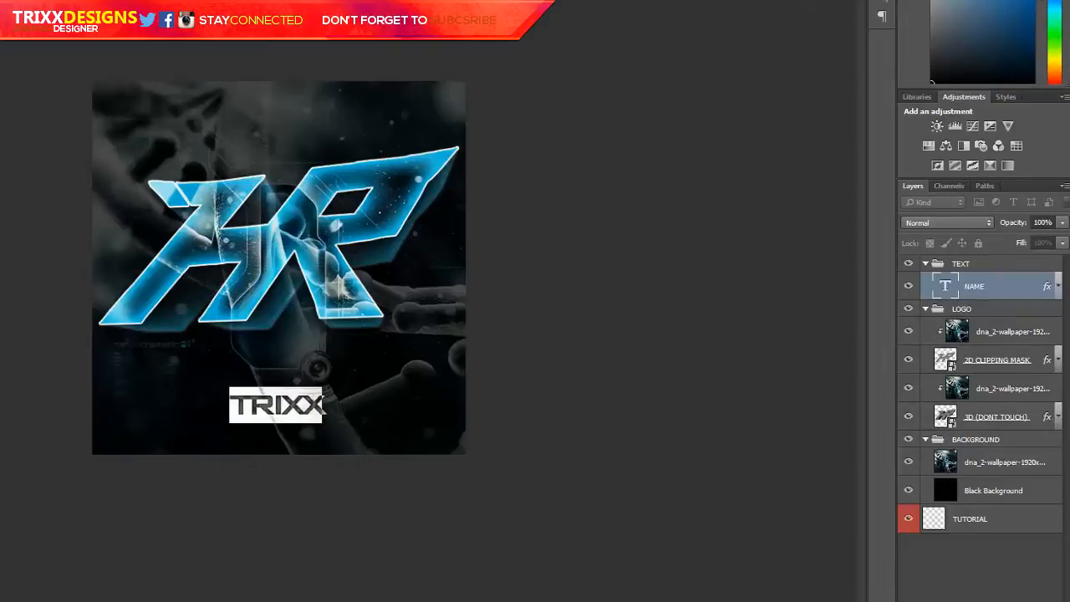
key(Down)
key(Down)
key(Down)
key(Down)
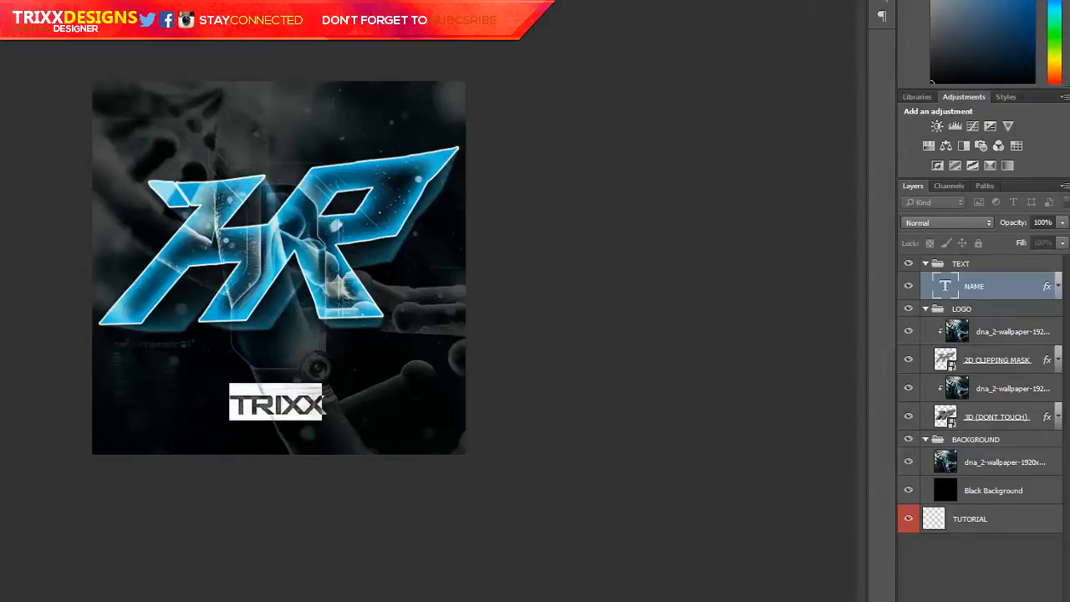
click(880, 1)
click(851, 42)
click(834, 163)
mouse_move(798, 45)
mouse_down()
mouse_move(820, 52)
mouse_move(798, 48)
mouse_up()
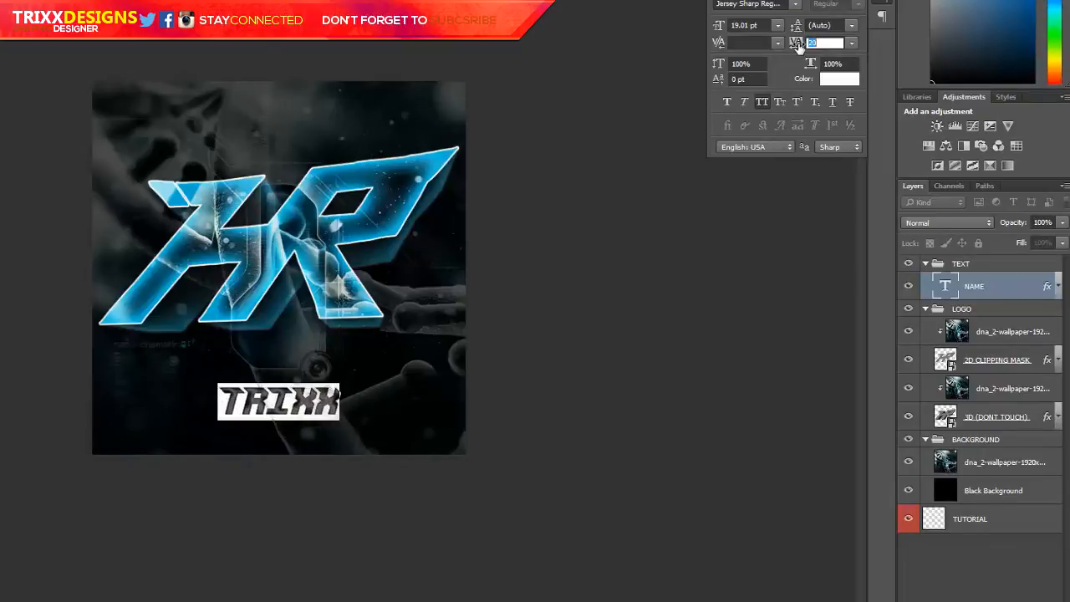
key(Return)
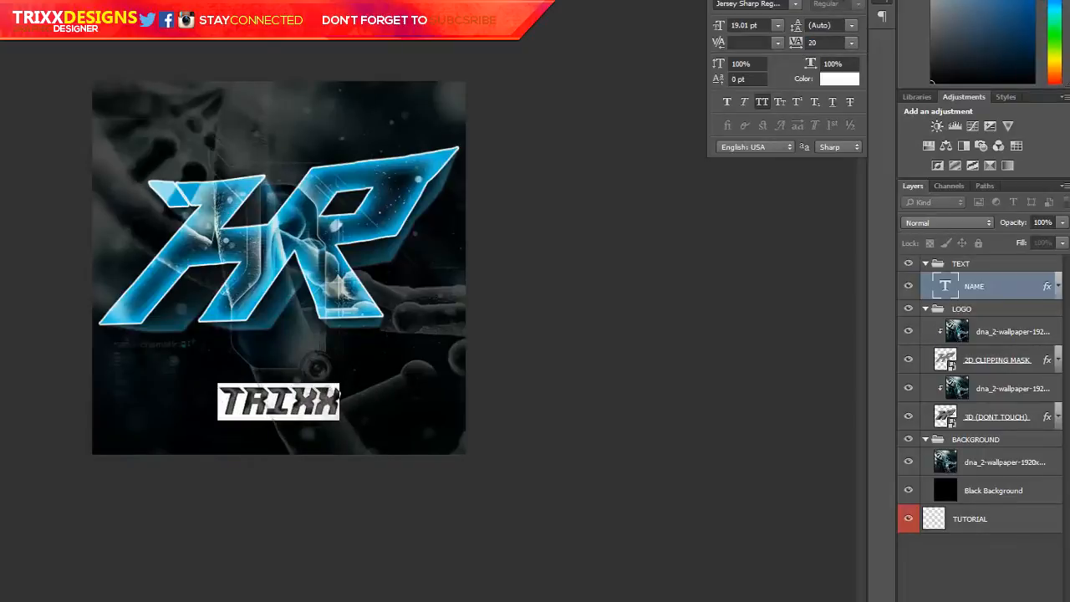
Commit the TRIXX text and move it slightly lower beneath the logo
click(860, 1)
key(ctrl+Return)
drag(182, 249, 182, 261)
Warp the TRIXX text with a horizontal Arch style at +5% bend
double_click(291, 417)
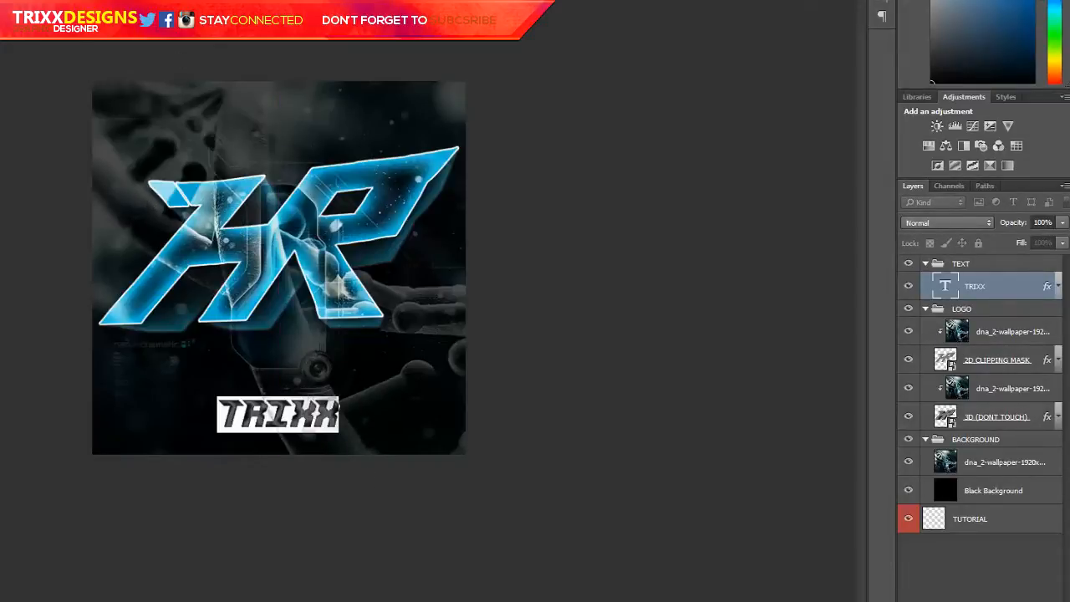
click(502, 0)
click(492, 56)
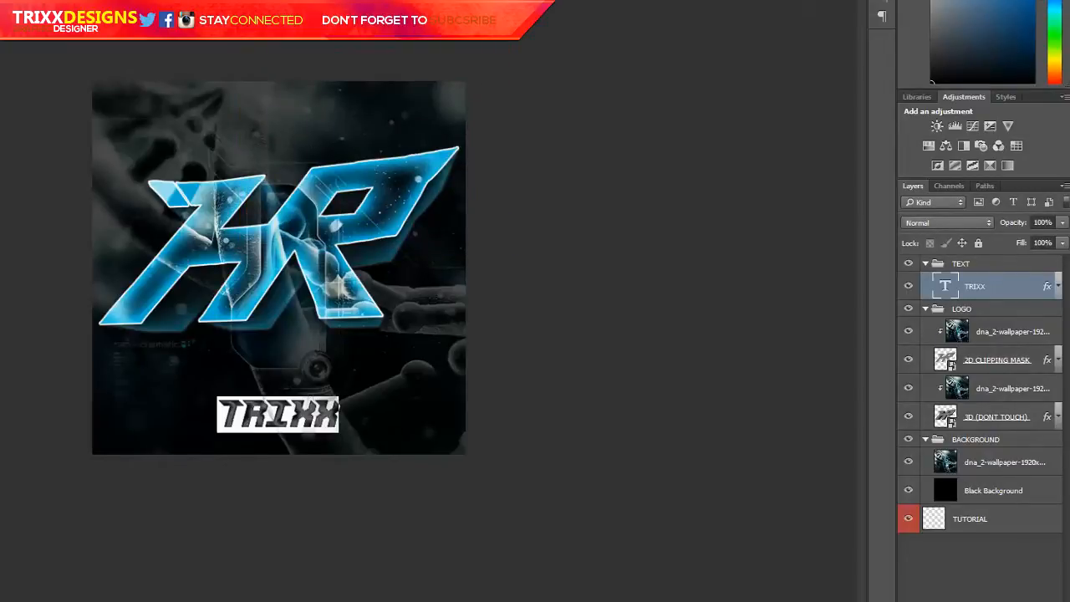
click(501, 0)
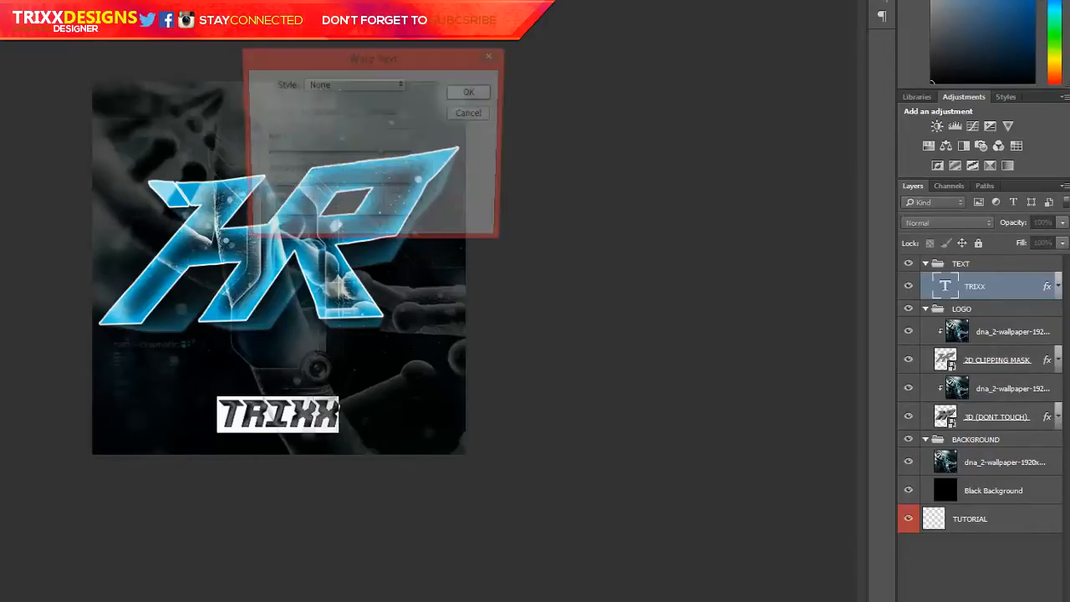
click(354, 84)
click(334, 183)
drag(357, 155, 341, 155)
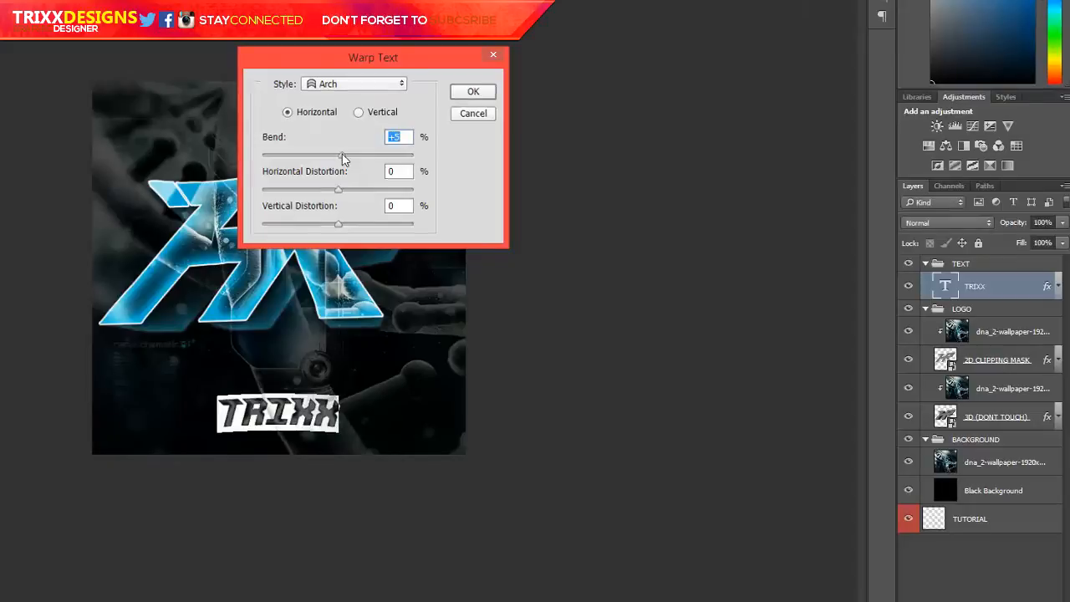
key(Return)
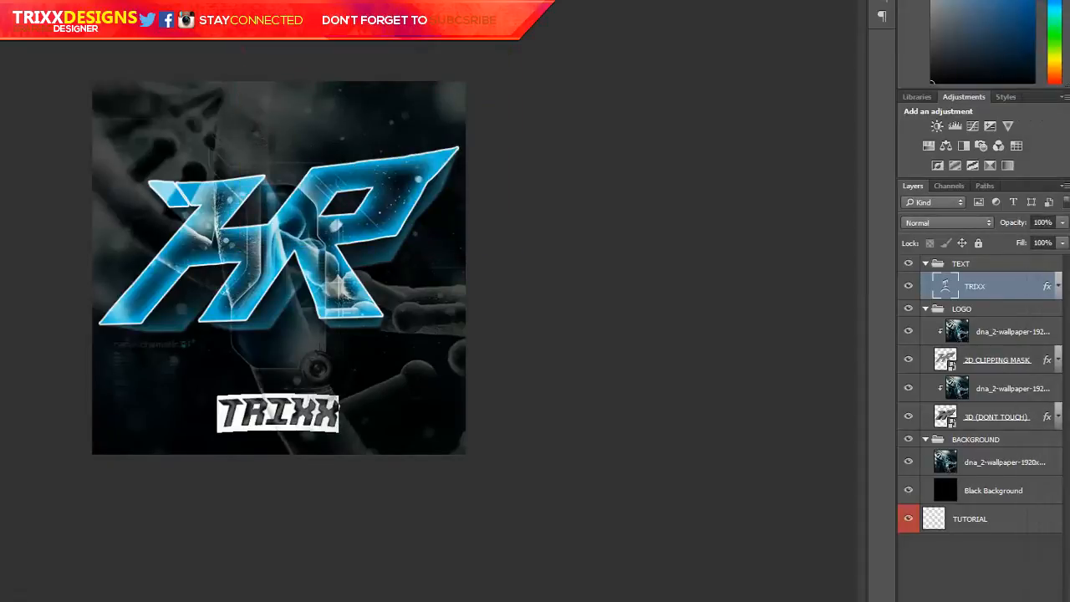
key(ctrl+Return)
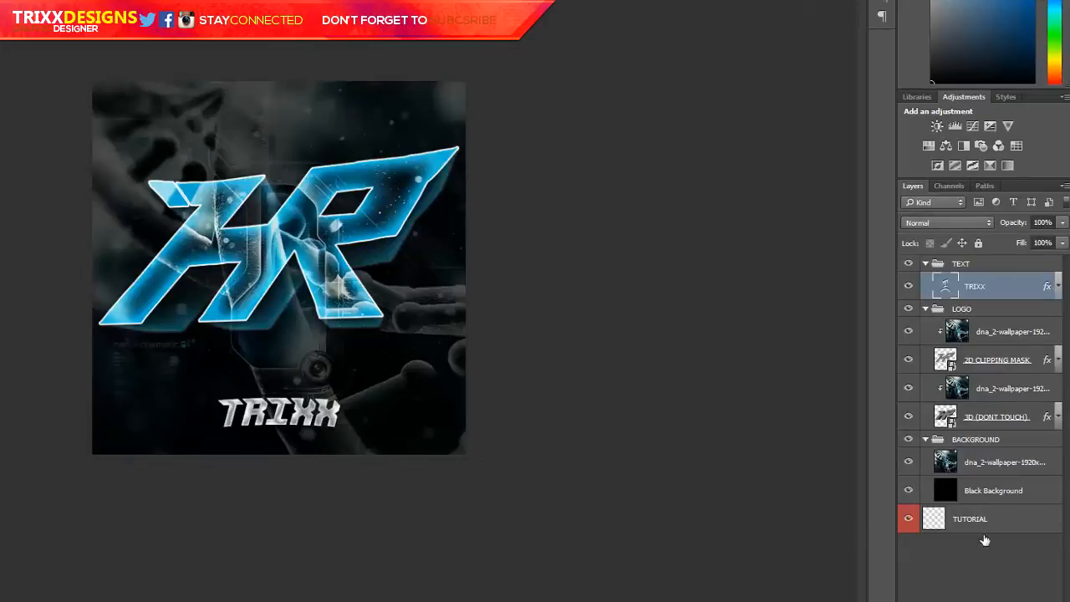
Create a new layer above the wallpaper in the BACKGROUND group and set up a soft round brush about 550 px in diameter
click(996, 464)
click(1041, 600)
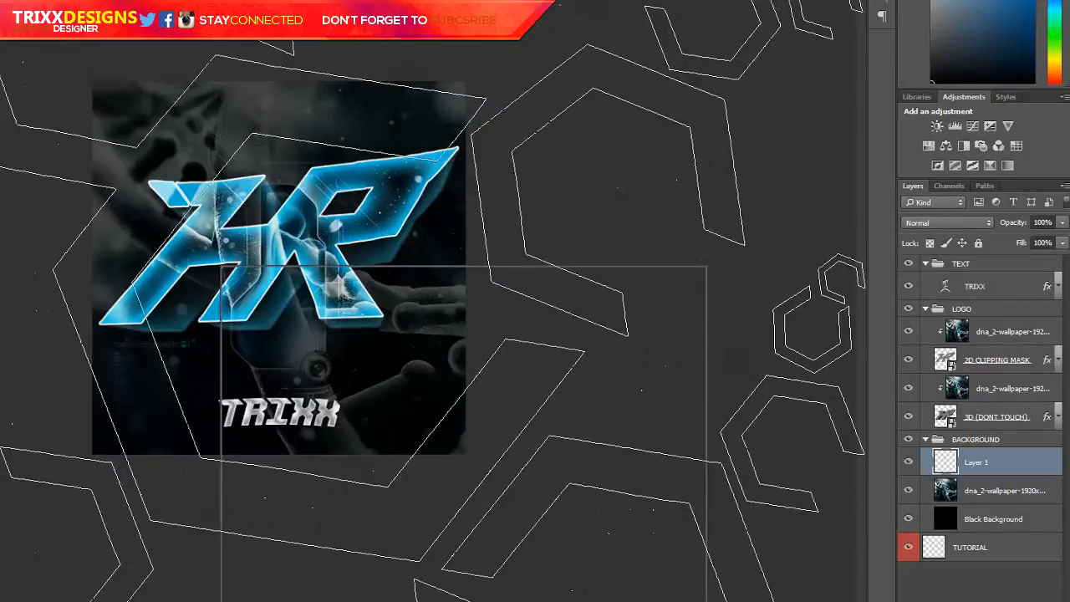
right_click(222, 268)
click(332, 372)
click(65, 203)
mouse_move(274, 269)
mouse_down()
mouse_move(540, 293)
mouse_move(457, 278)
mouse_move(362, 216)
mouse_up()
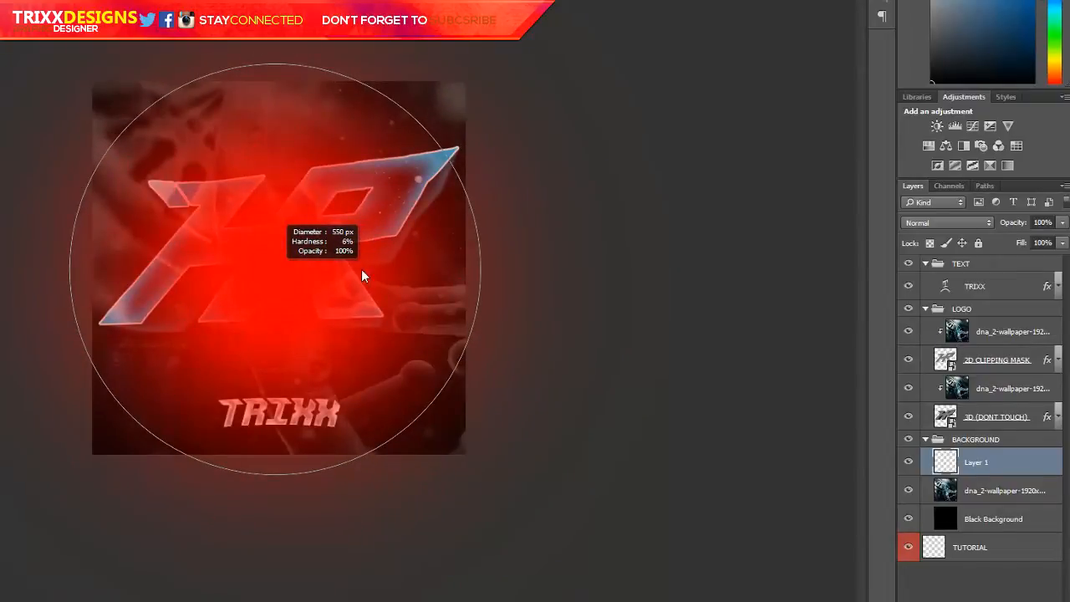
mouse_move(303, 361)
mouse_down()
mouse_move(255, 213)
mouse_move(271, 82)
mouse_up()
mouse_move(275, 239)
mouse_down()
mouse_move(430, 254)
mouse_move(154, 223)
mouse_move(162, 215)
mouse_move(472, 264)
mouse_move(316, 265)
mouse_up()
mouse_move(310, 63)
mouse_down()
mouse_move(289, 428)
mouse_move(301, 124)
mouse_move(313, 72)
mouse_up()
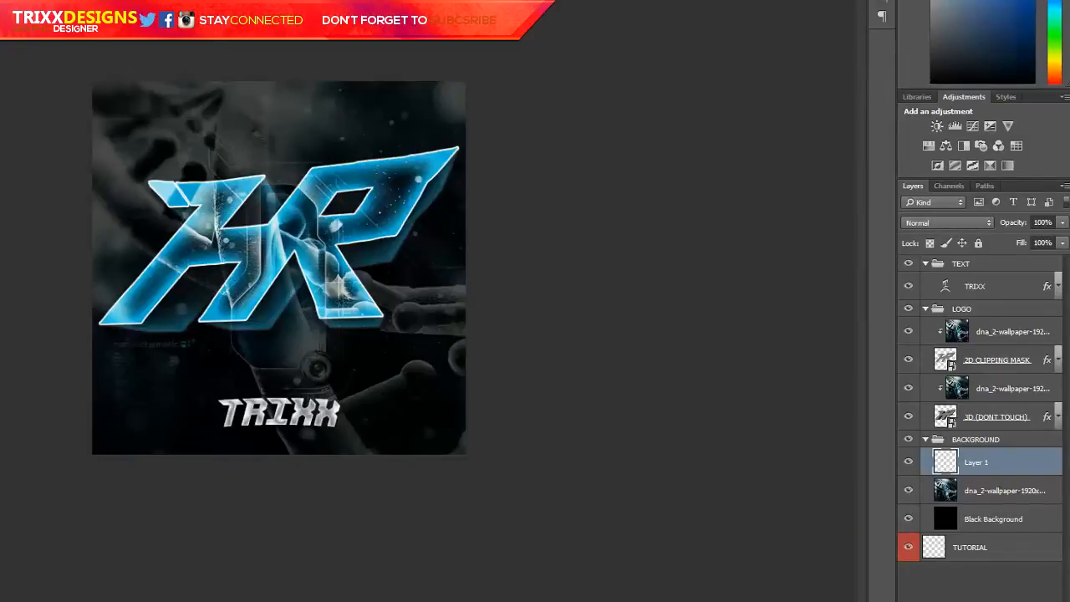
Pick a bright blue foreground colour and paint soft glows on the upper-left and lower-right corners of the canvas
click(361, 308)
click(713, 318)
drag(713, 319, 785, 245)
key(Return)
scroll(212, 259, down, 1)
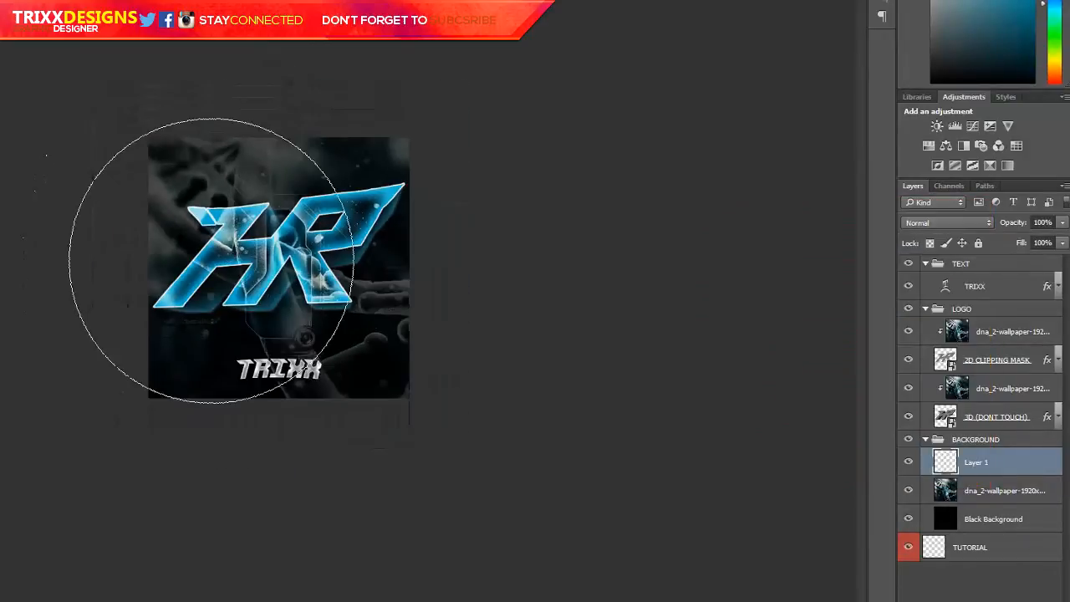
click(116, 124)
click(468, 414)
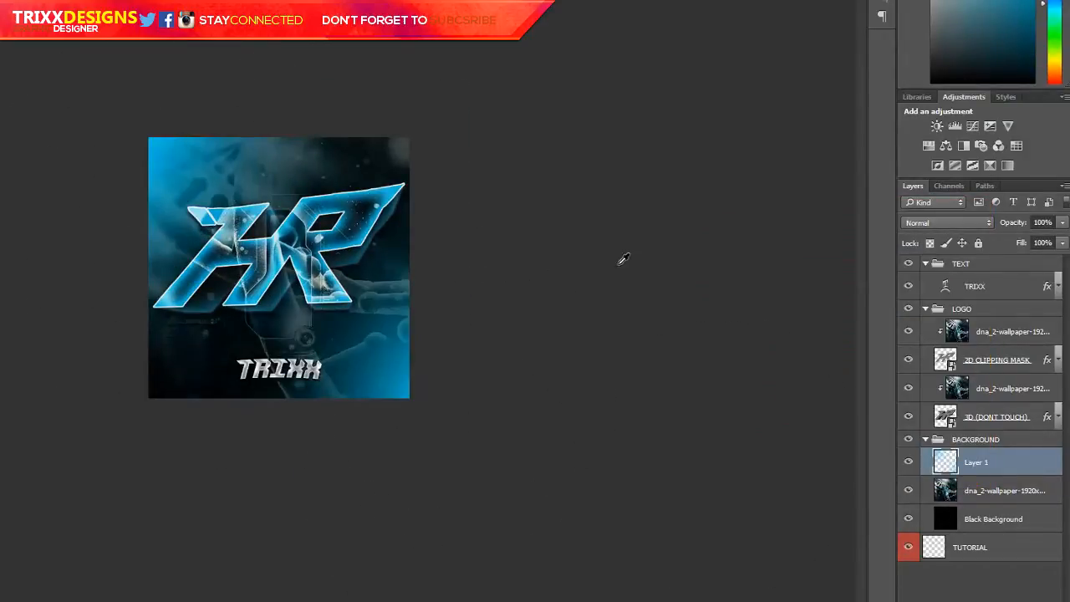
Lower the opacity of the painted blue glow layer to 30%
key(ctrl+plus)
click(1062, 223)
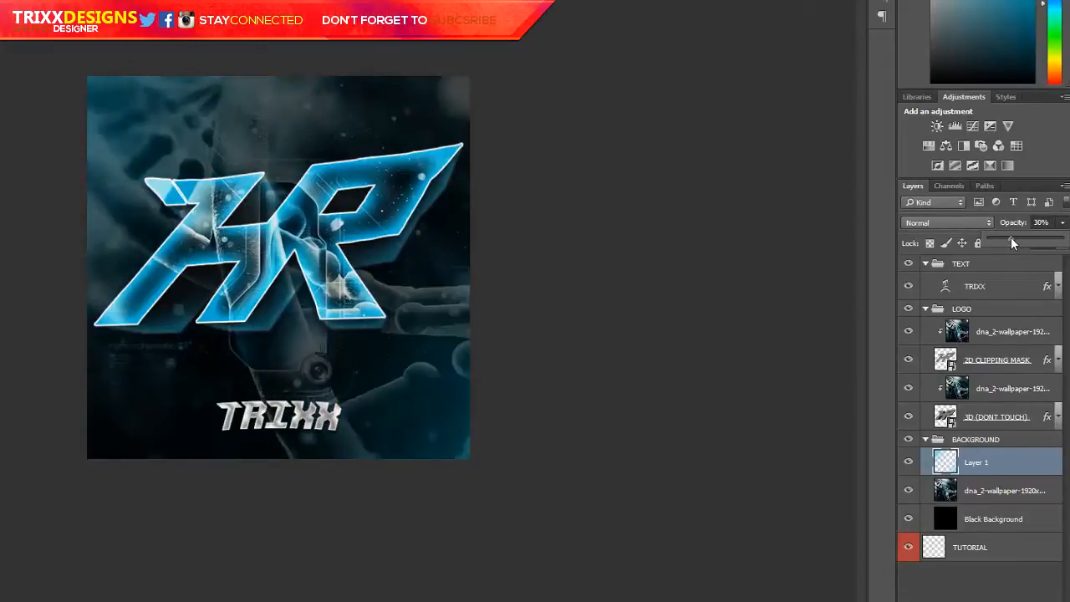
click(1010, 239)
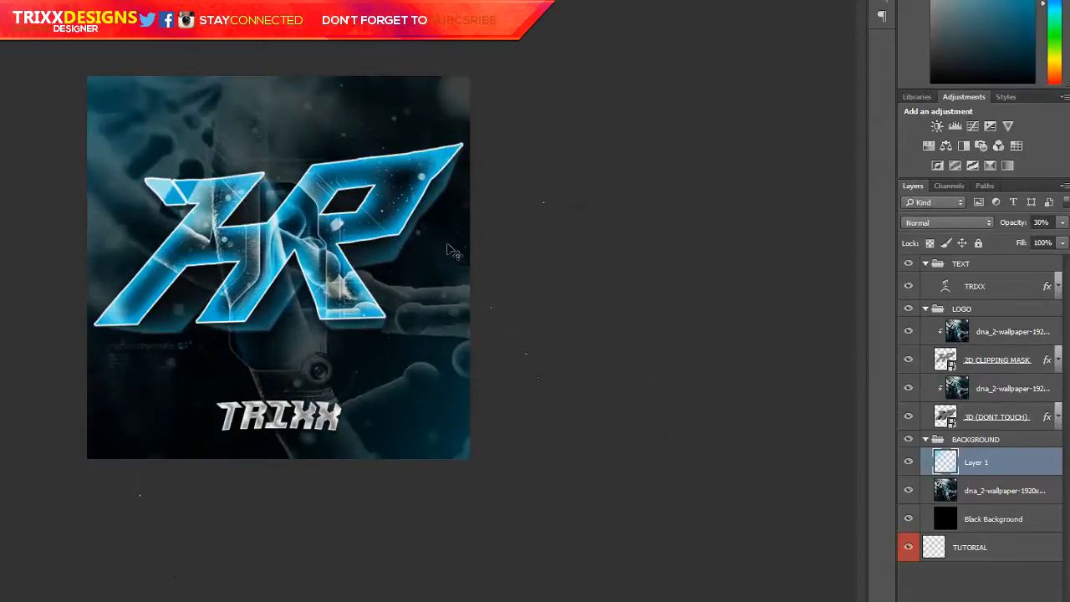
Save a copy of the avatar in a different image file format
key(ctrl+shift+s)
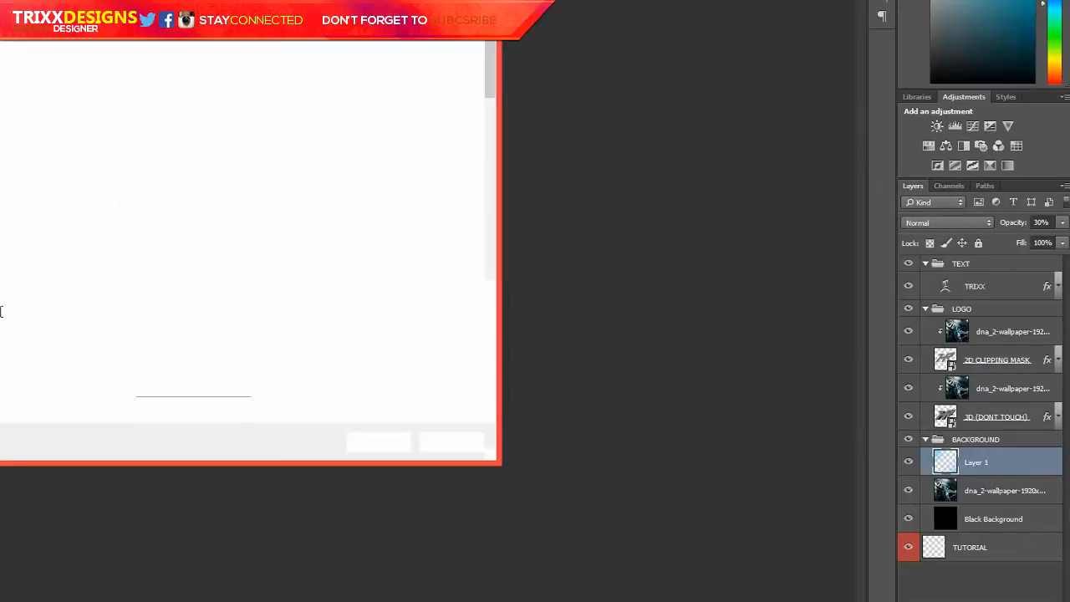
click(2, 326)
click(1, 428)
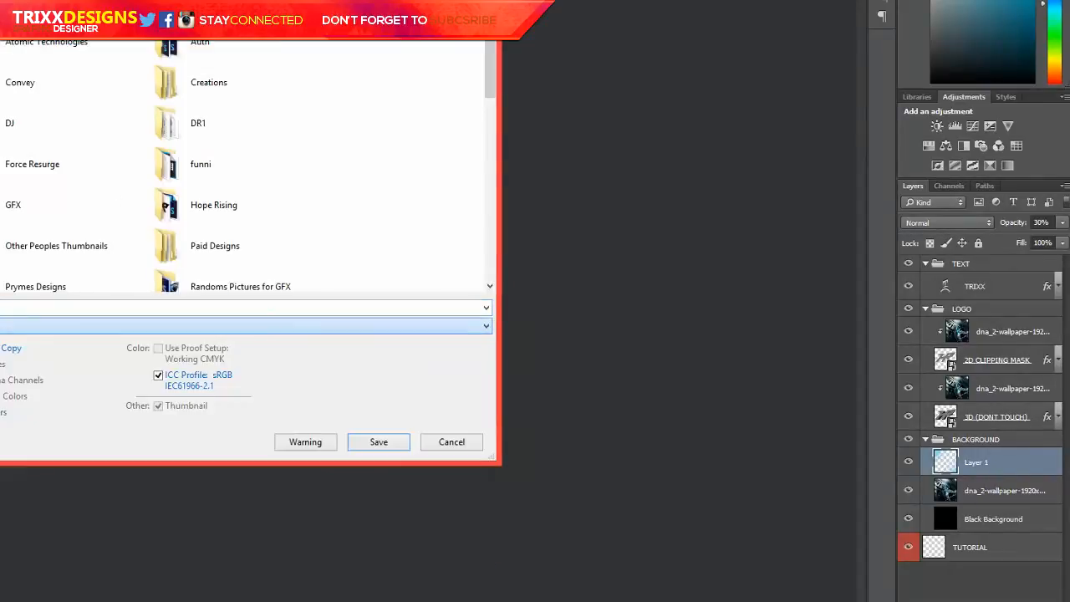
key(Escape)
key(Return)
Launch Magic Bullet Looks from the Windows Start screen
key(super)
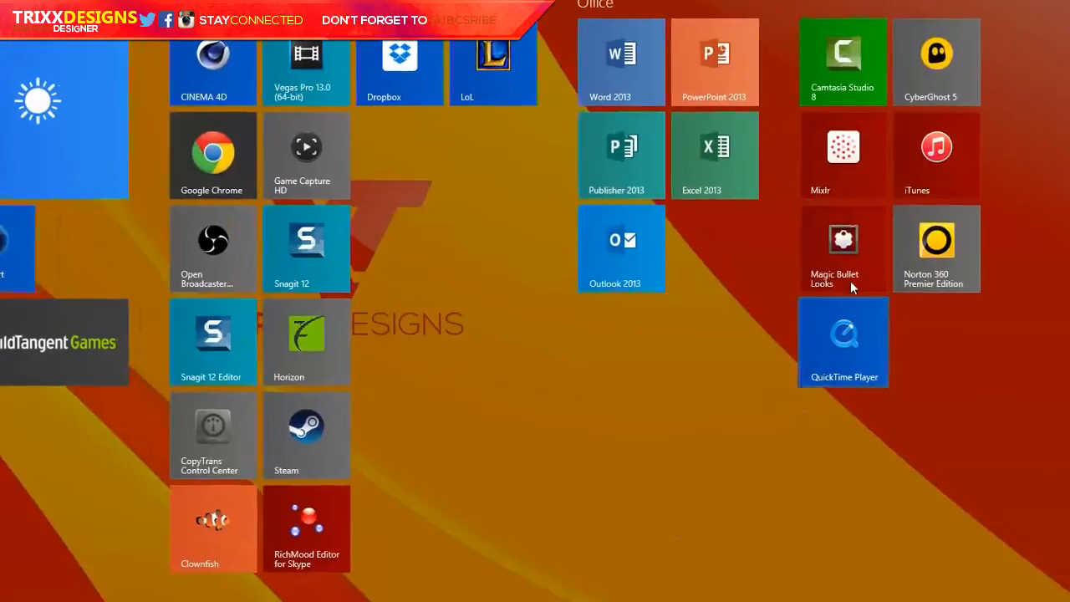
click(850, 282)
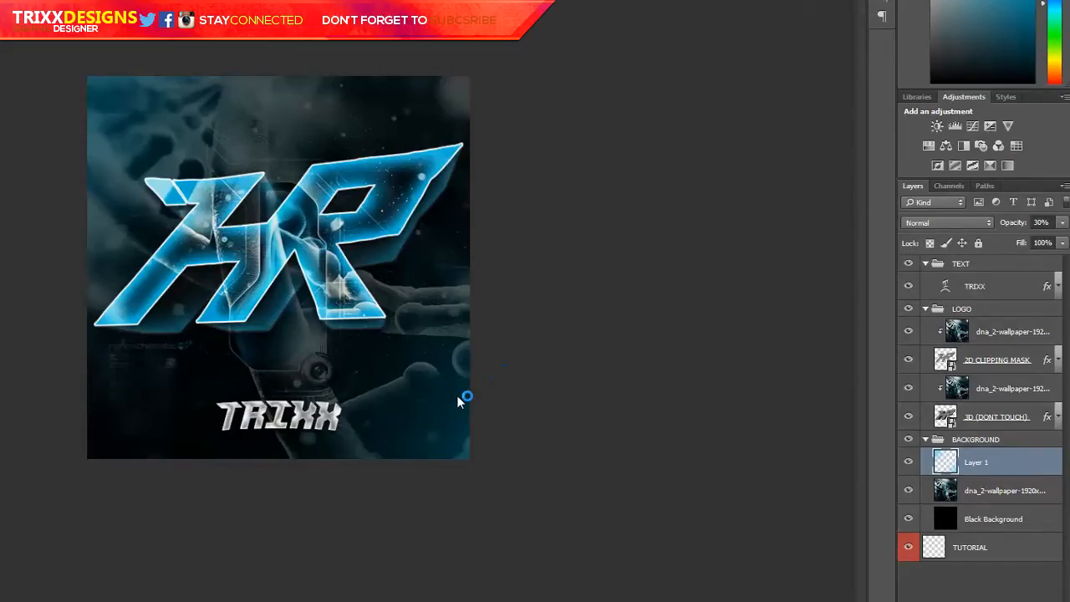